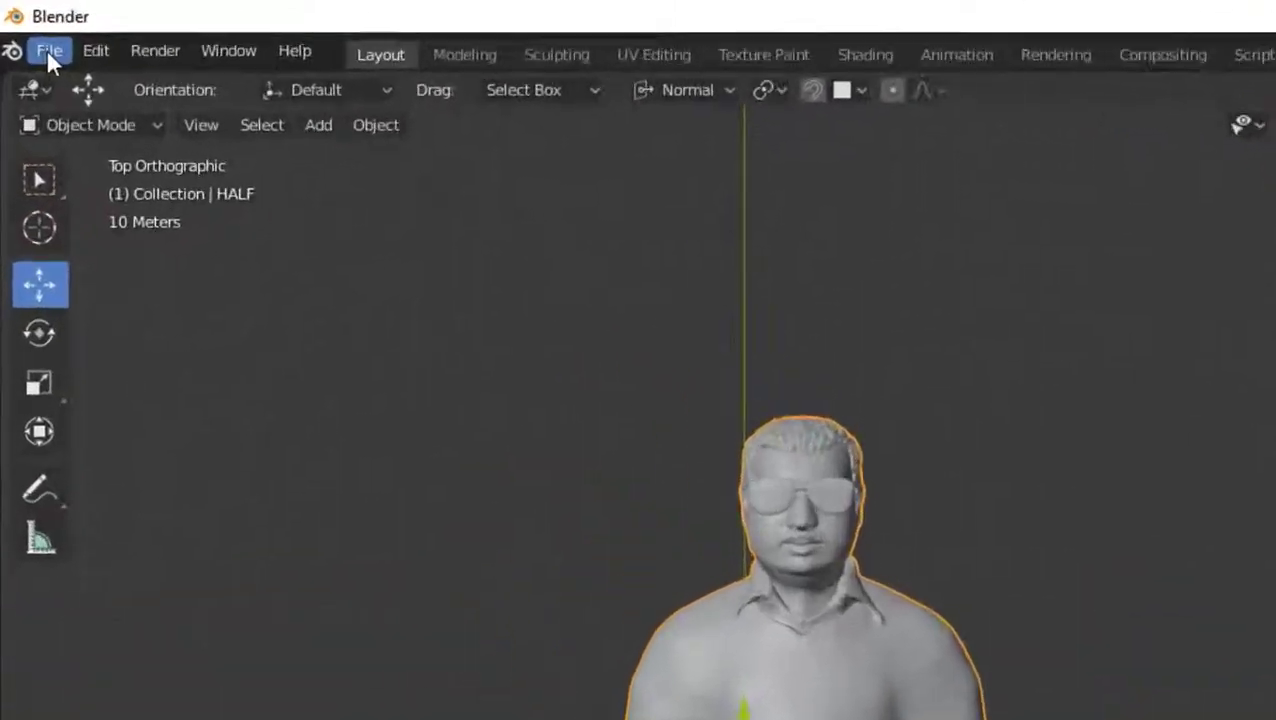
Look through the file formats available for importing a model
click(48, 52)
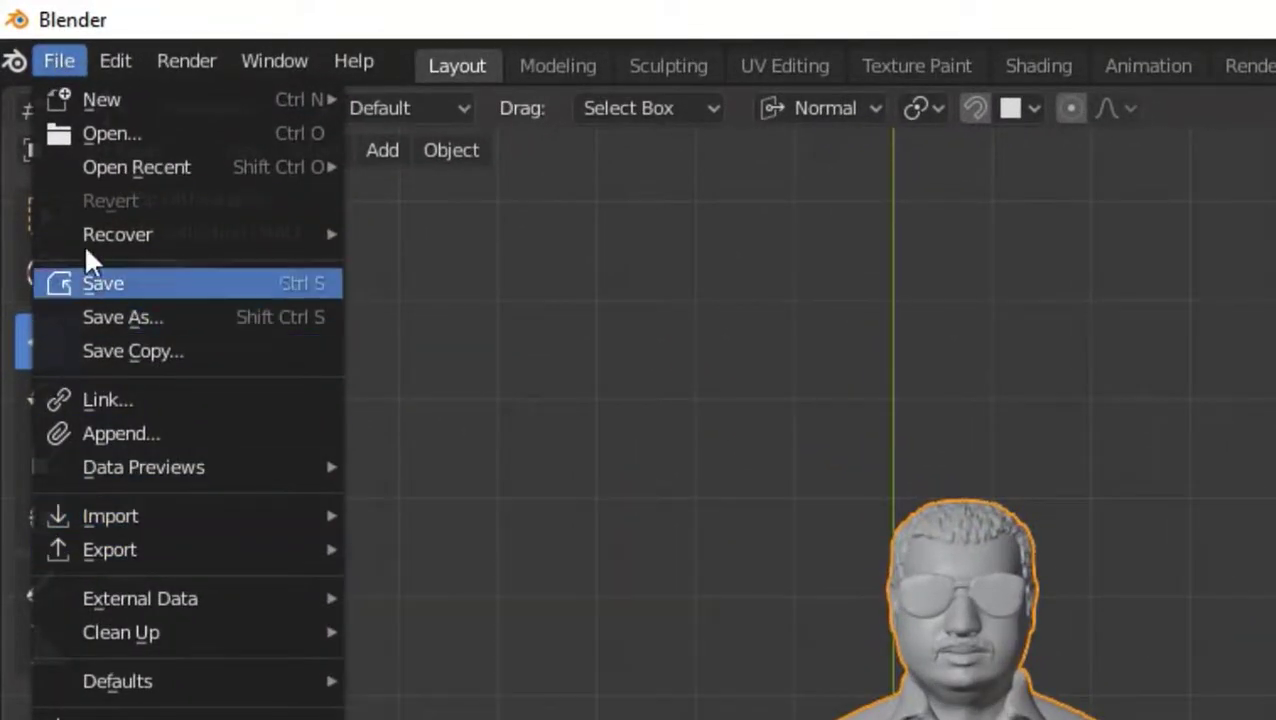
mouse_move(15, 61)
click(59, 61)
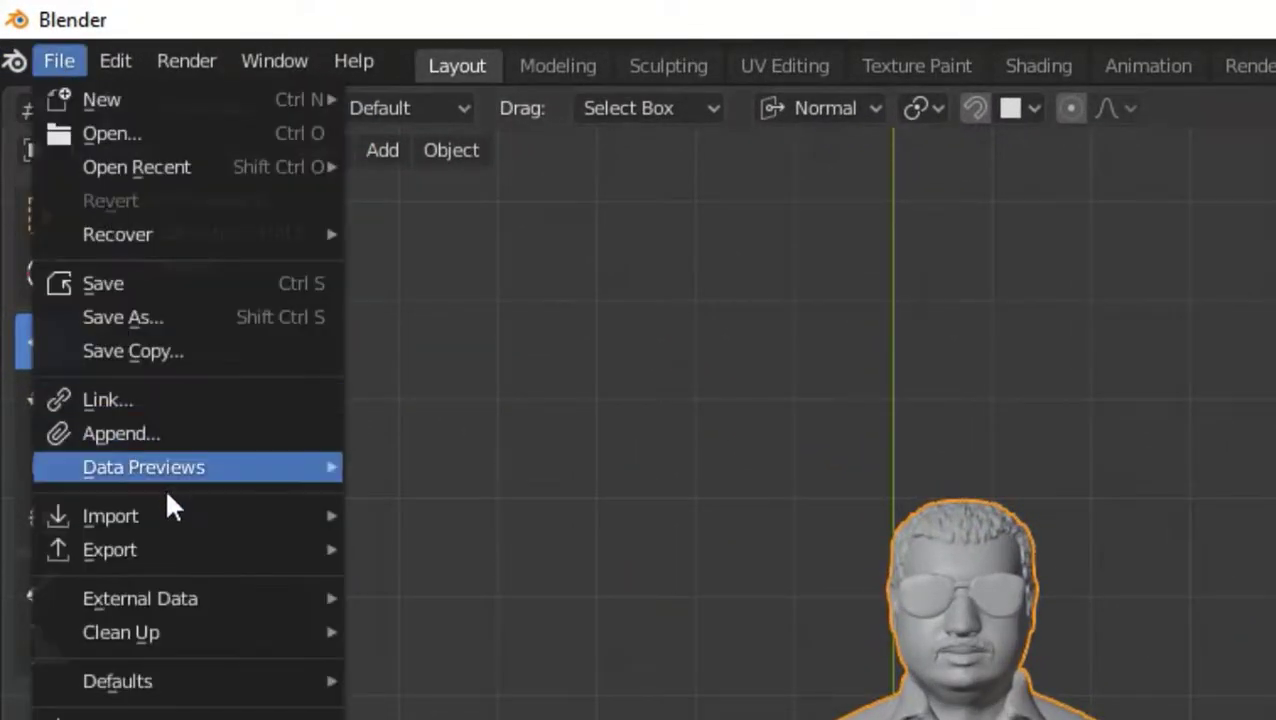
mouse_move(178, 520)
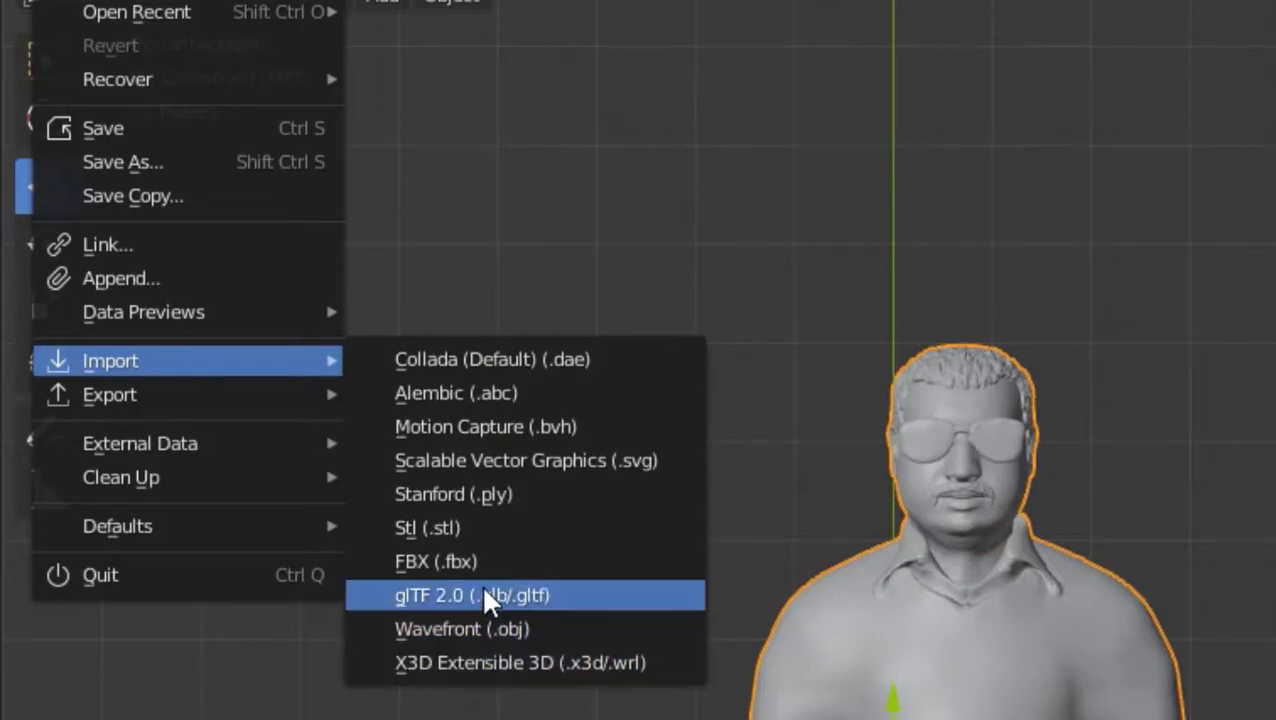
mouse_move(231, 395)
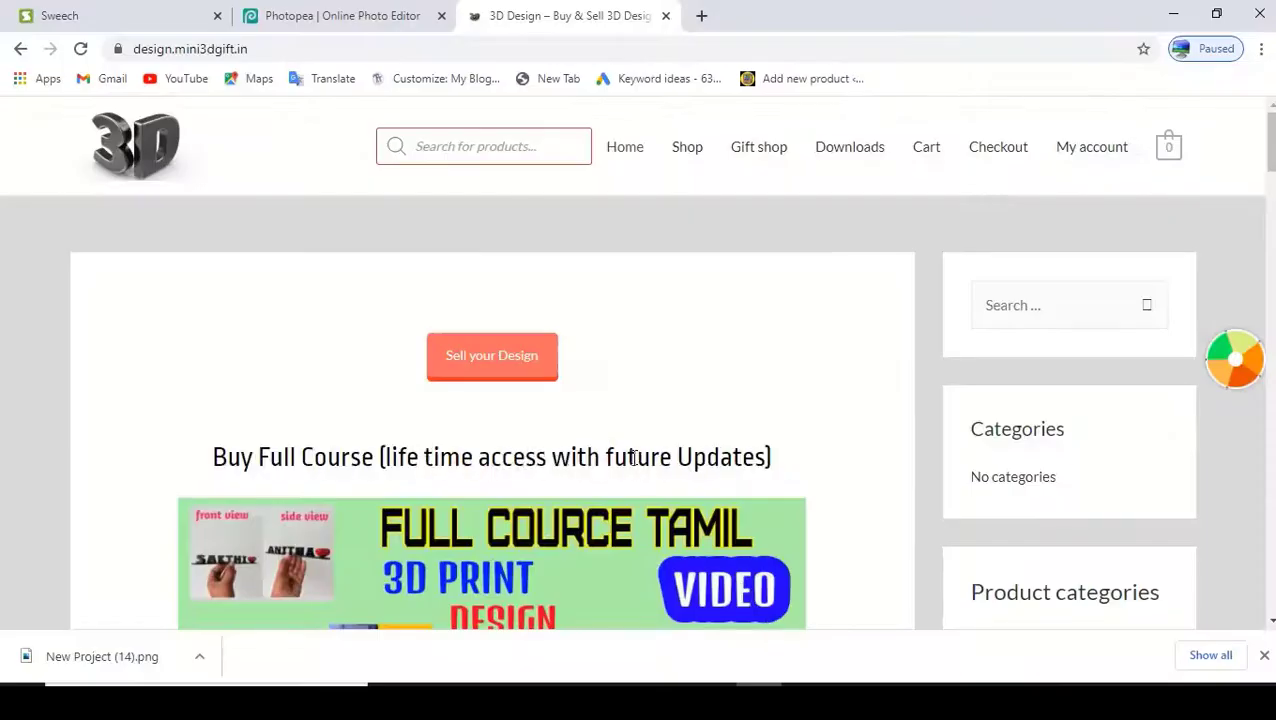
Browse the 3D design shop's home page, from the full course banner through the recent products, best deals, gifts and 3D printer sections
scroll(632, 457, down, 3)
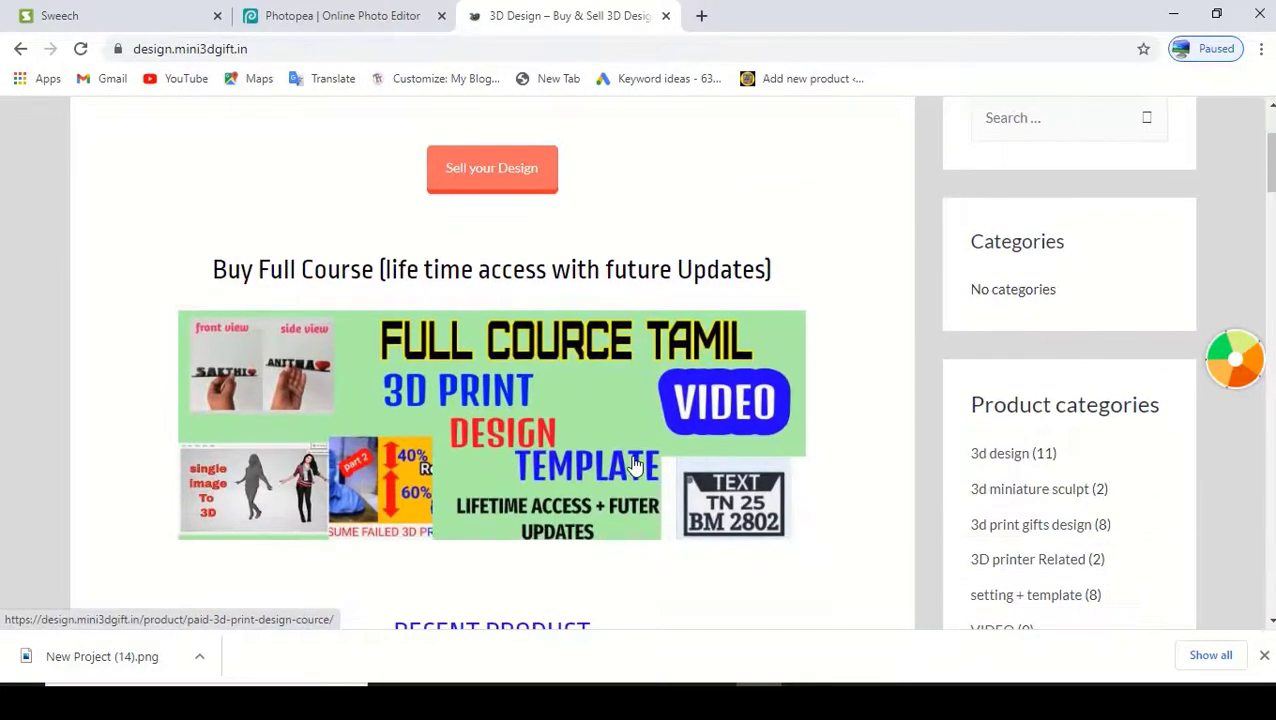
scroll(634, 465, down, 2)
scroll(632, 464, up, 2)
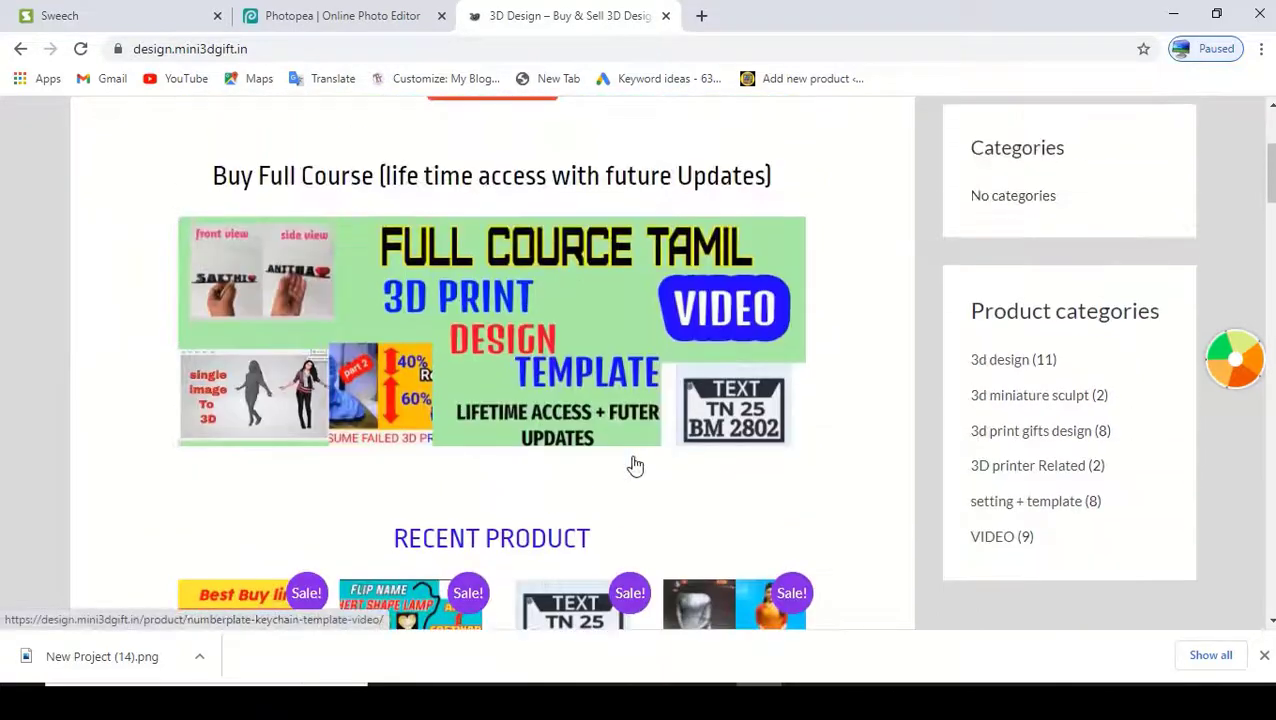
scroll(560, 430, down, 1)
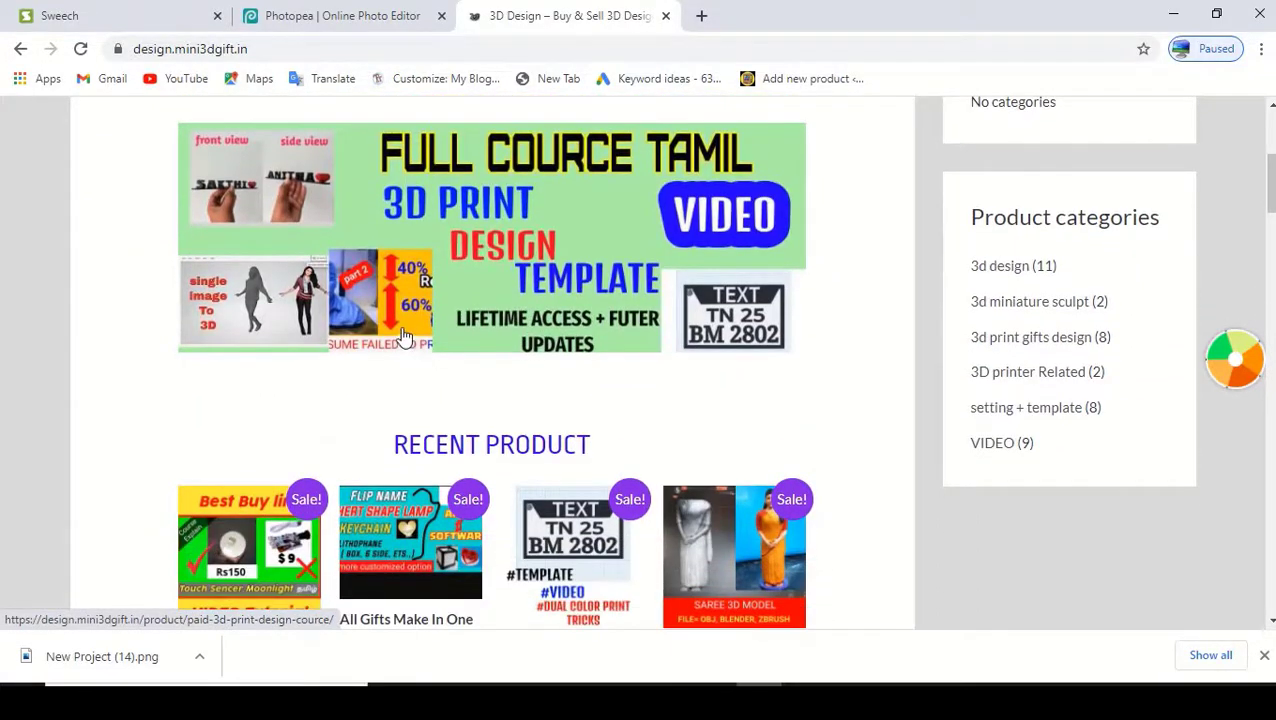
scroll(553, 305, up, 2)
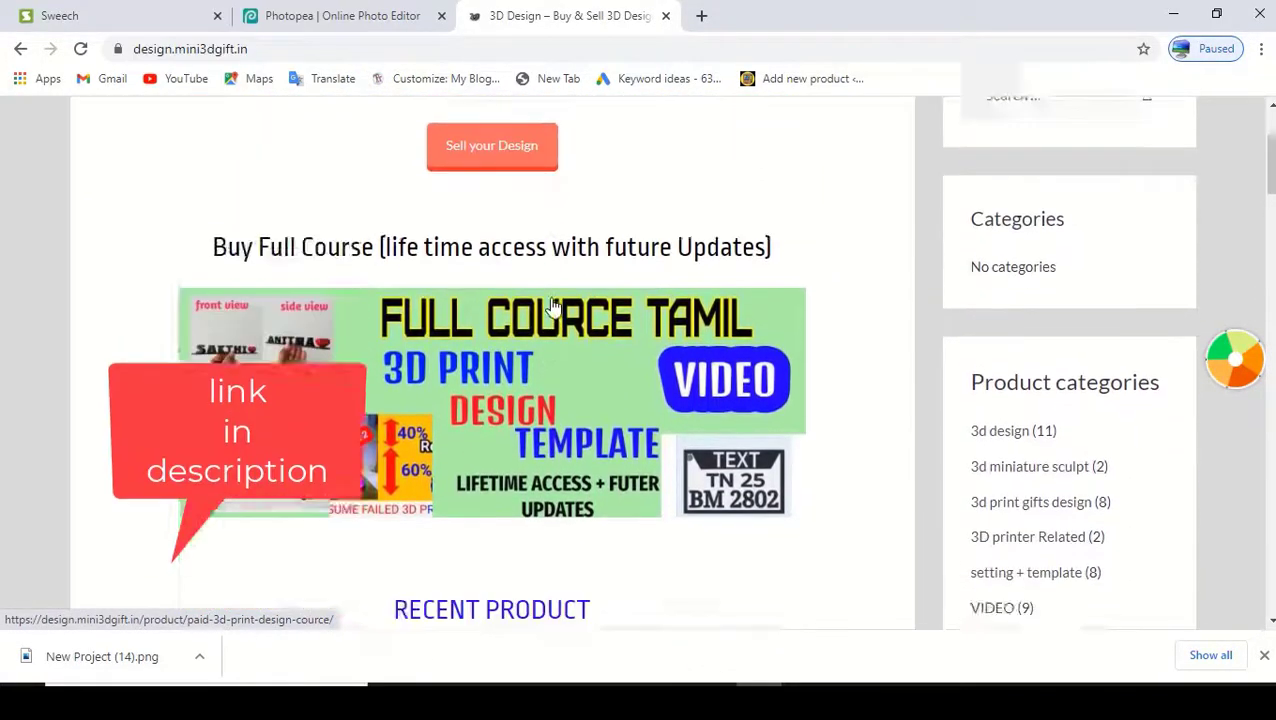
scroll(553, 305, down, 2)
scroll(553, 305, down, 1)
scroll(553, 305, down, 2)
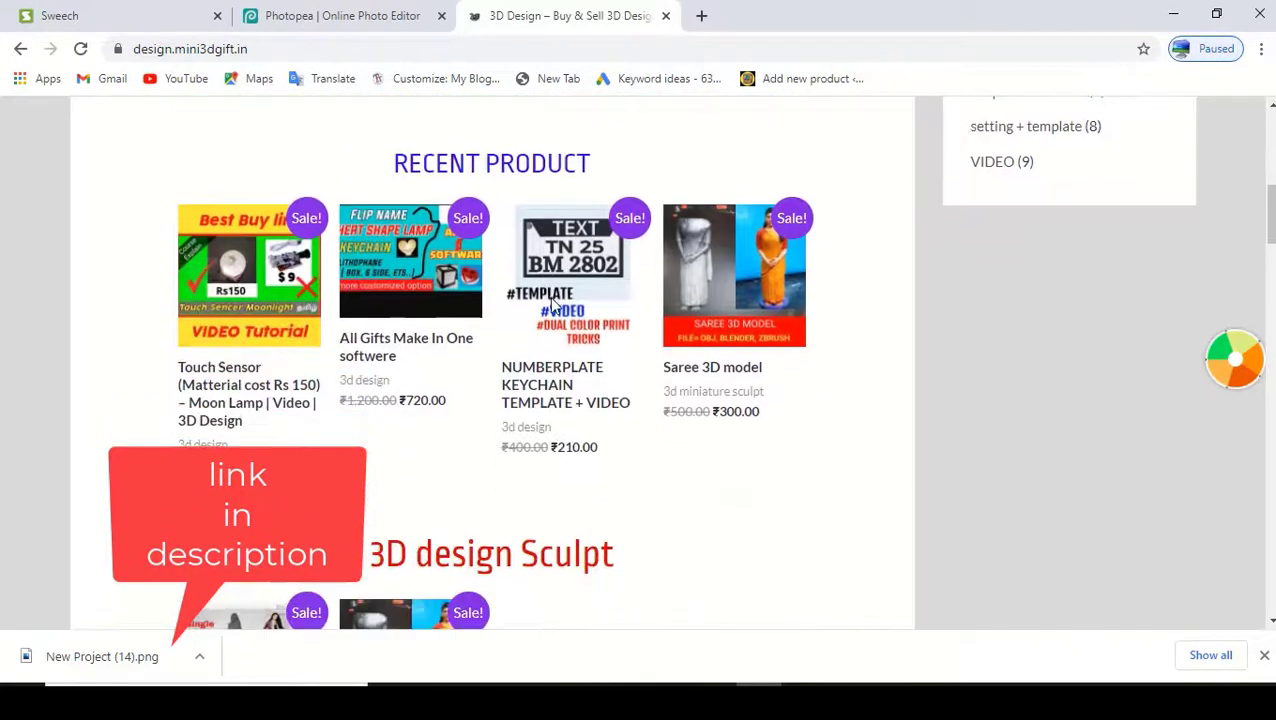
scroll(564, 292, down, 5)
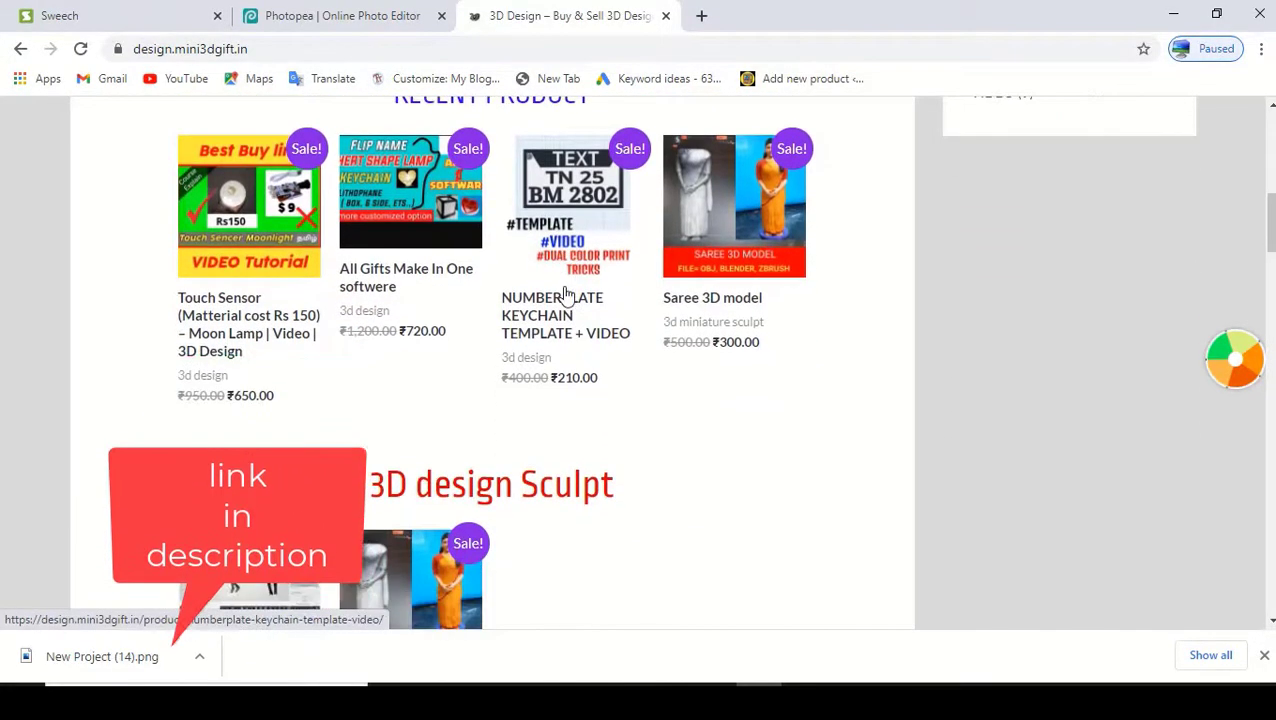
scroll(566, 295, down, 2)
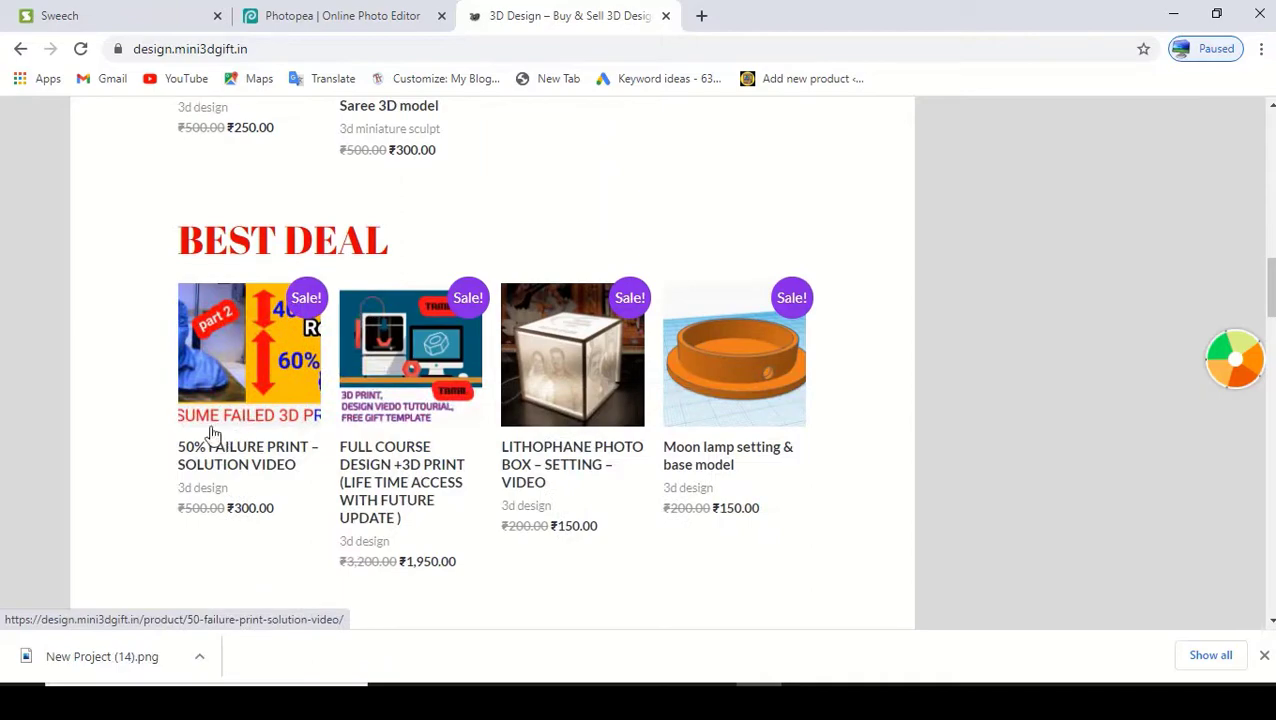
scroll(294, 388, down, 9)
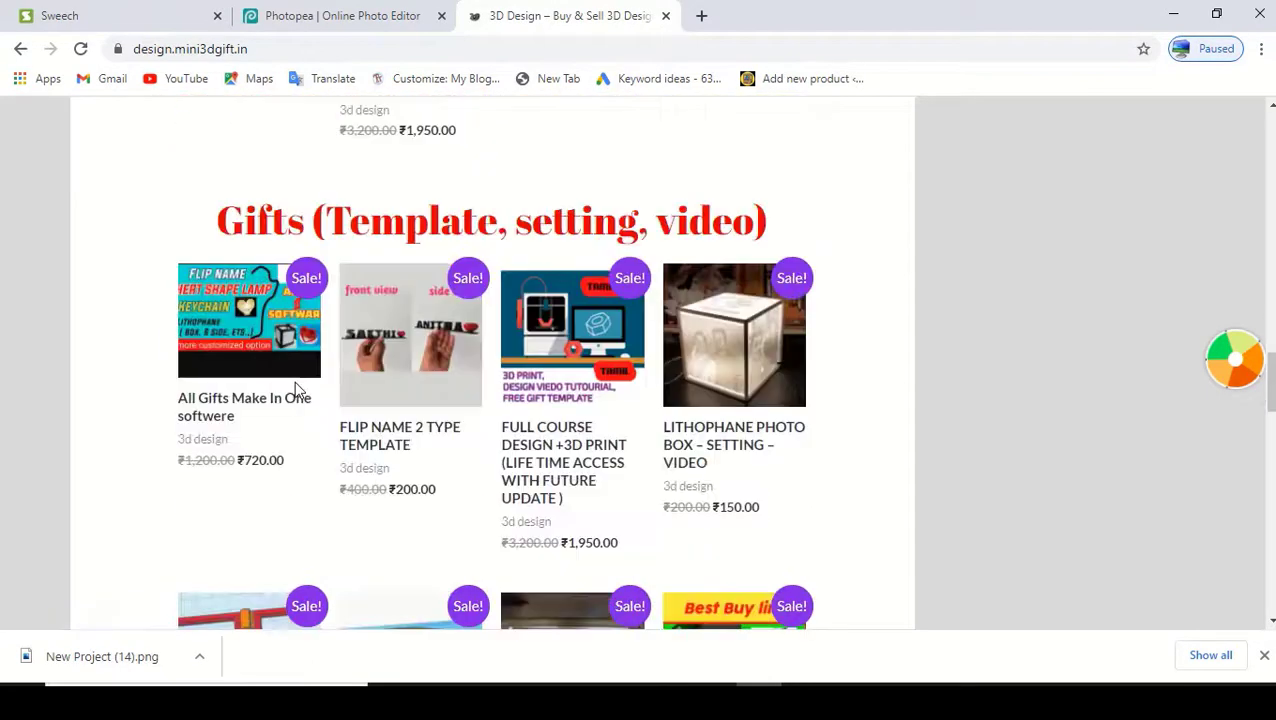
scroll(640, 235, down, 2)
scroll(570, 242, up, 1)
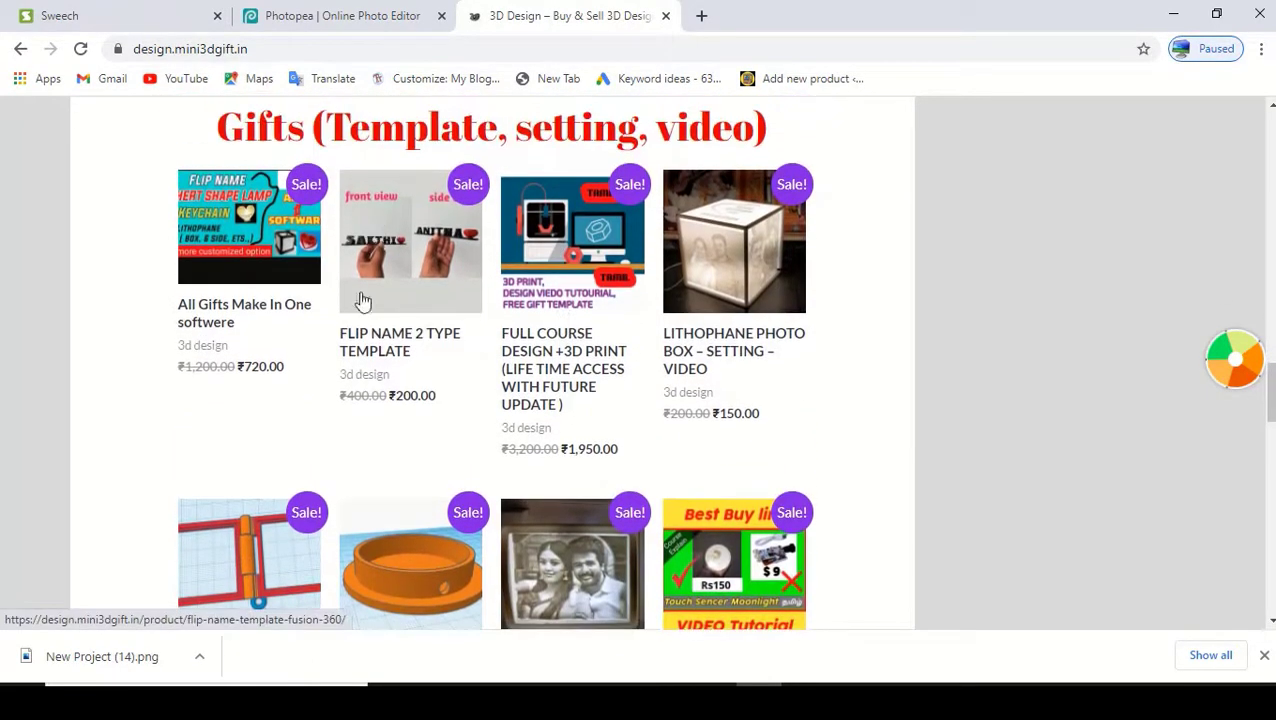
scroll(540, 255, down, 3)
scroll(590, 314, down, 1)
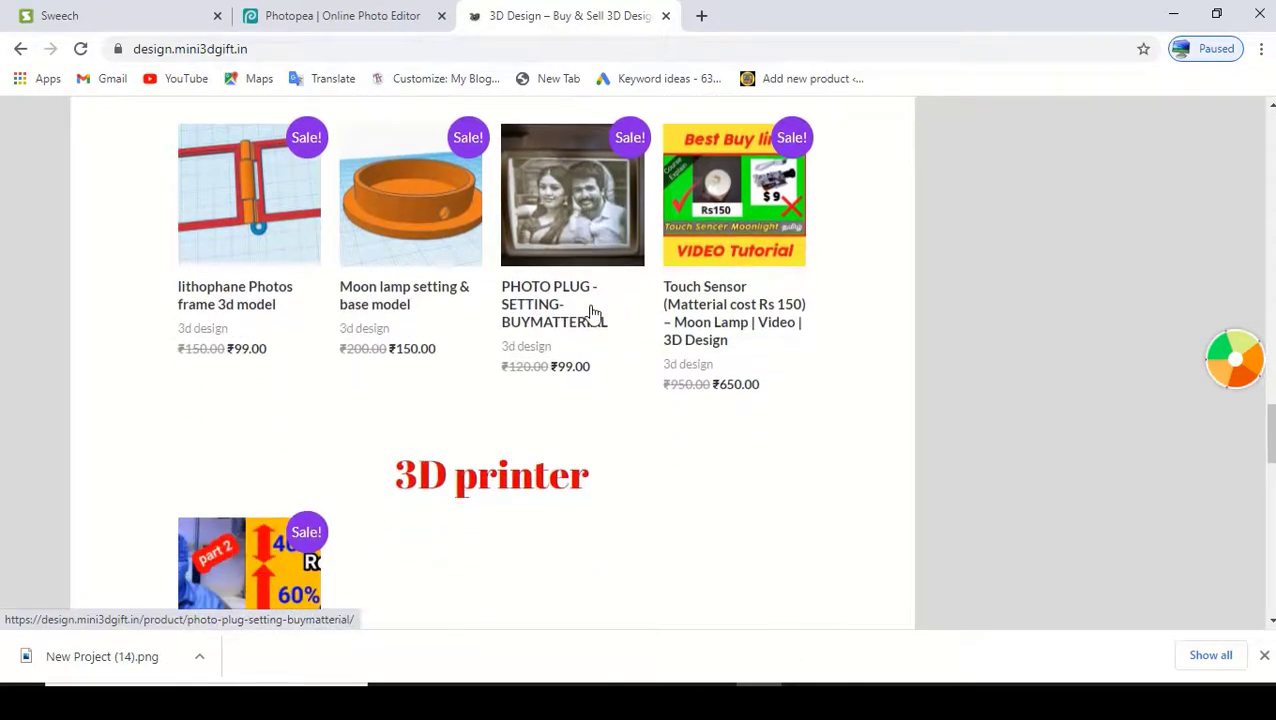
scroll(585, 305, up, 20)
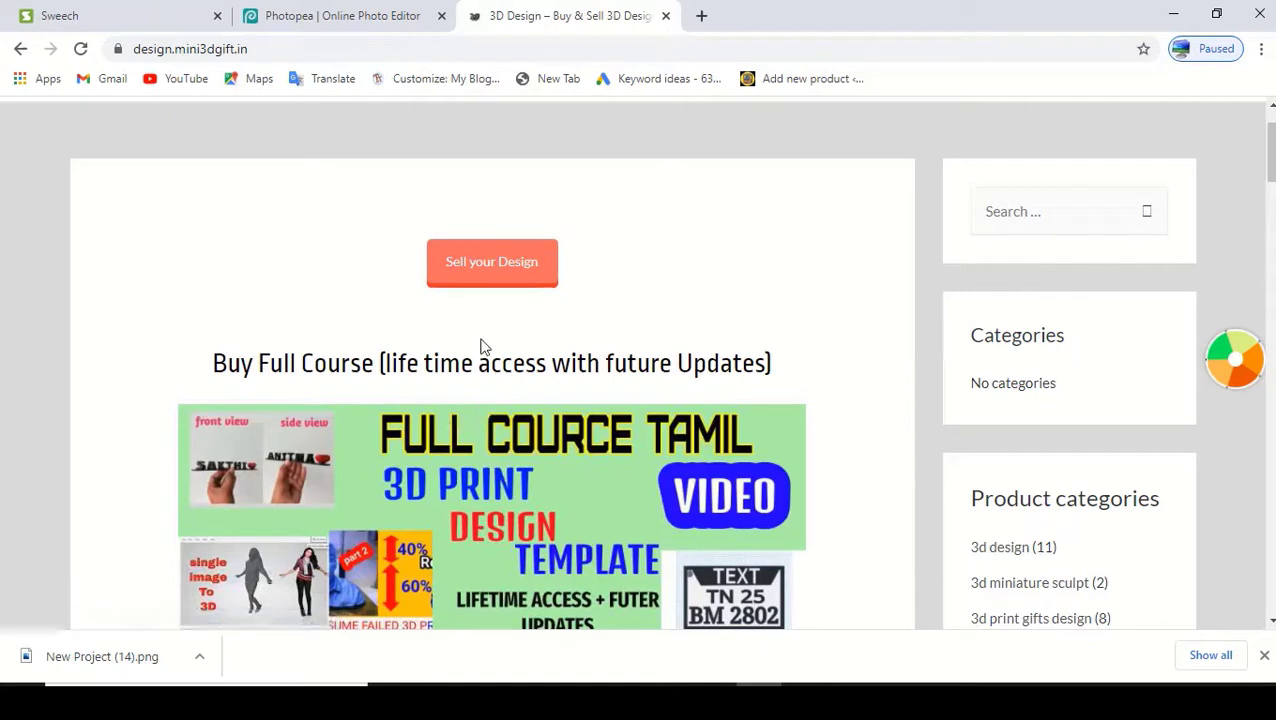
scroll(530, 440, down, 1)
scroll(525, 425, up, 2)
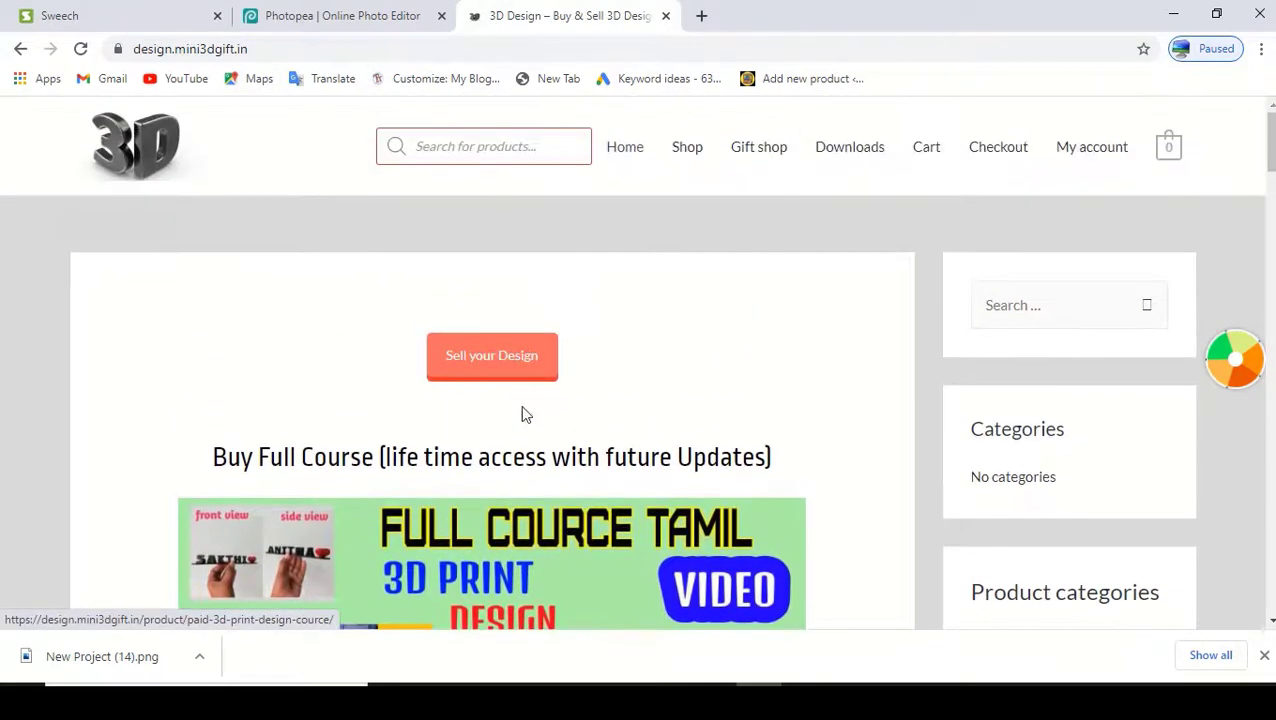
Switch back to Blender and add a cylinder mesh to the scene with the bust
click(1173, 14)
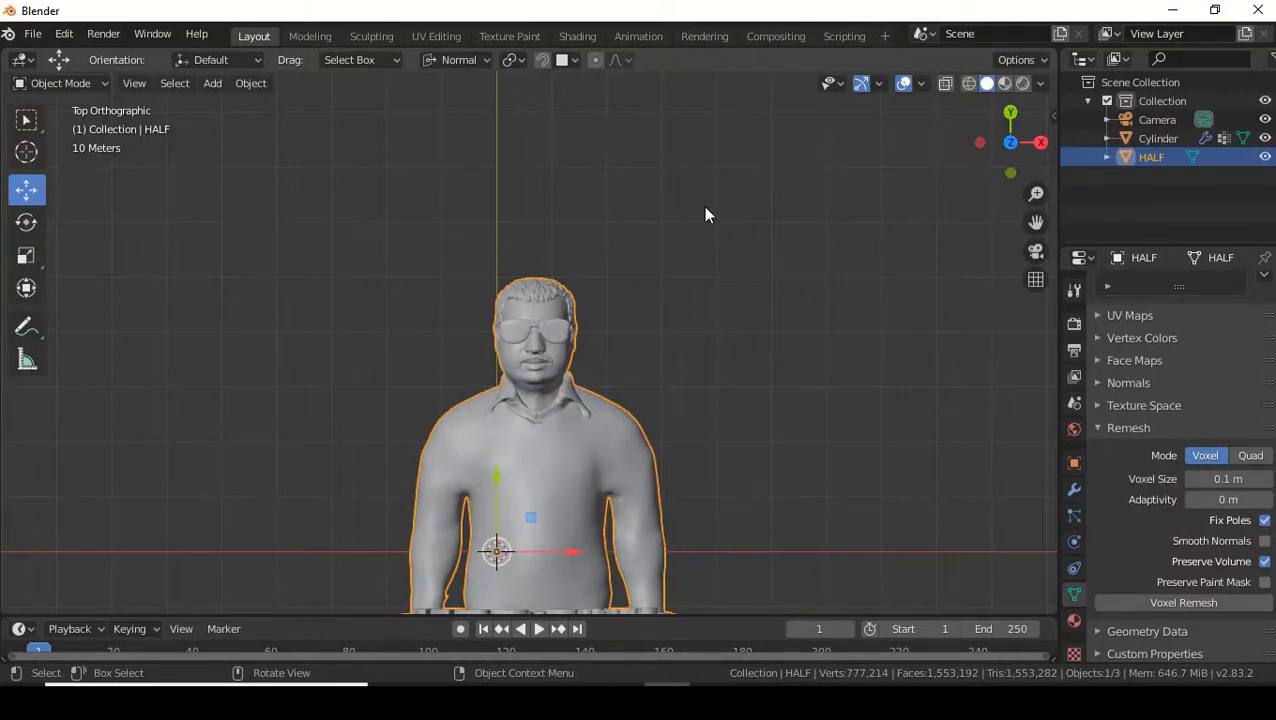
scroll(468, 501, up, 3)
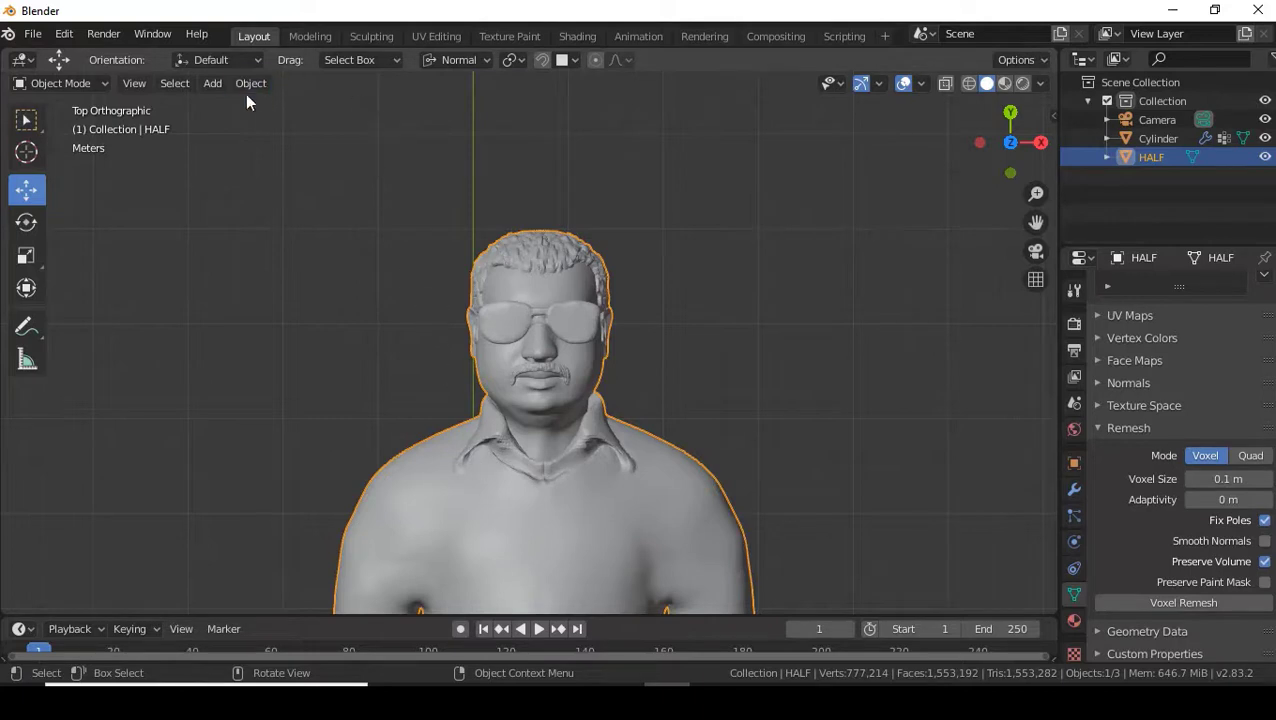
click(221, 85)
mouse_move(245, 104)
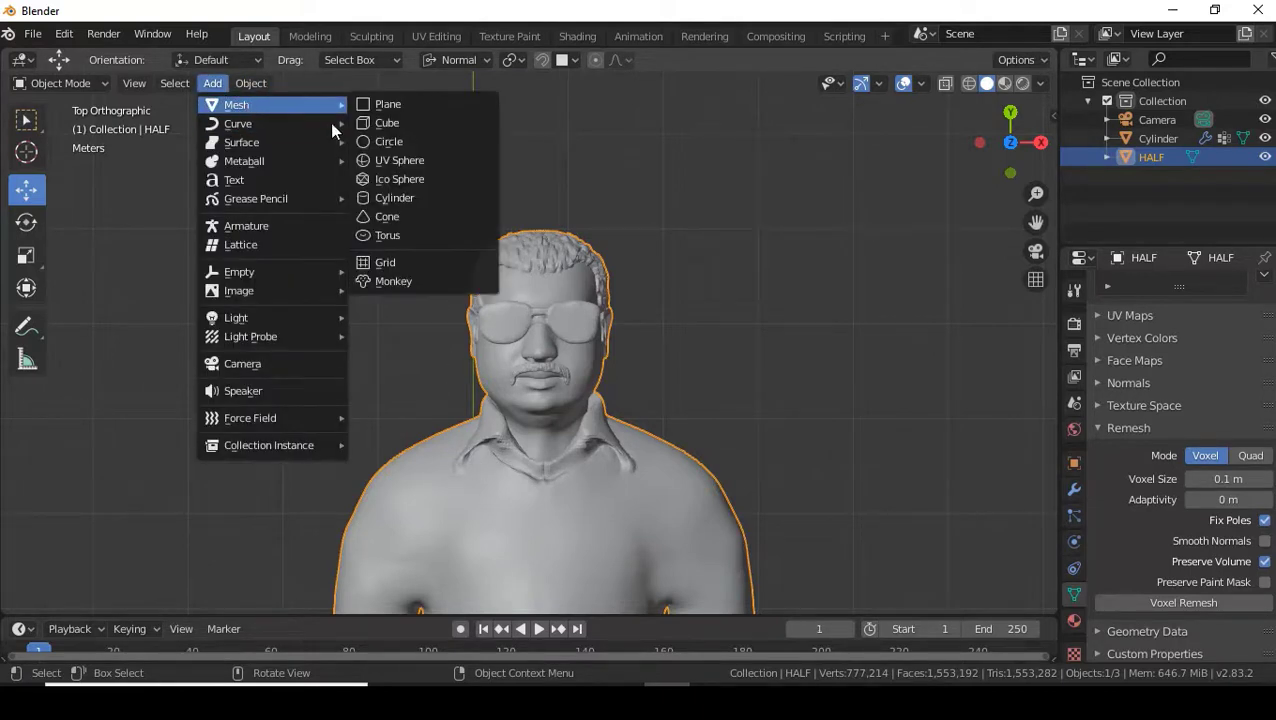
click(390, 199)
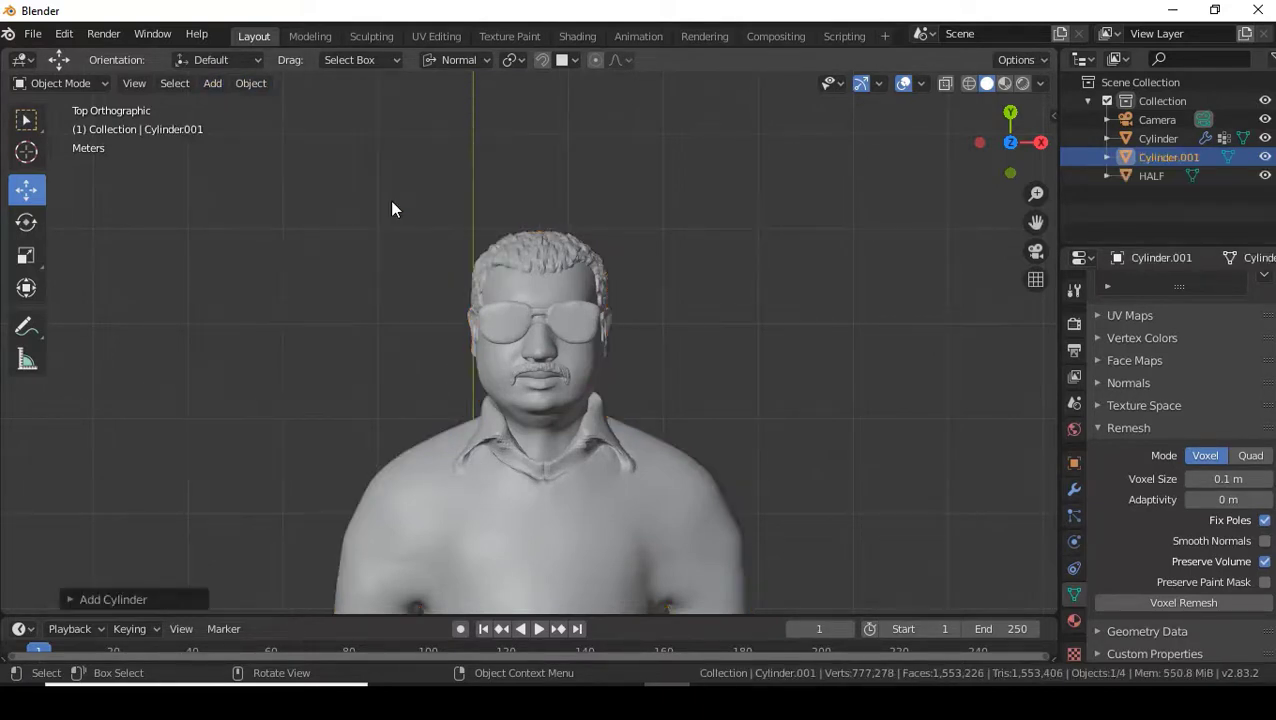
Move the new cylinder along the Y axis to the bust's upper chest and resize it
scroll(515, 361, down, 3)
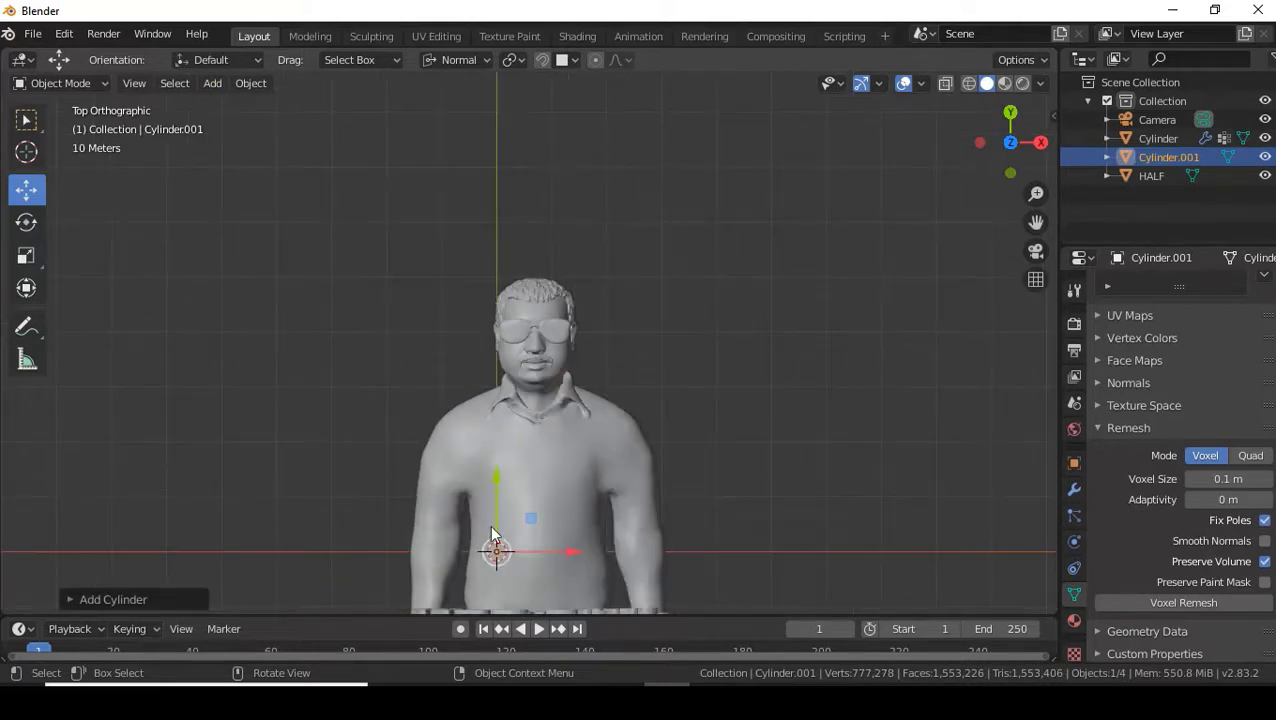
drag(498, 476, 521, 372)
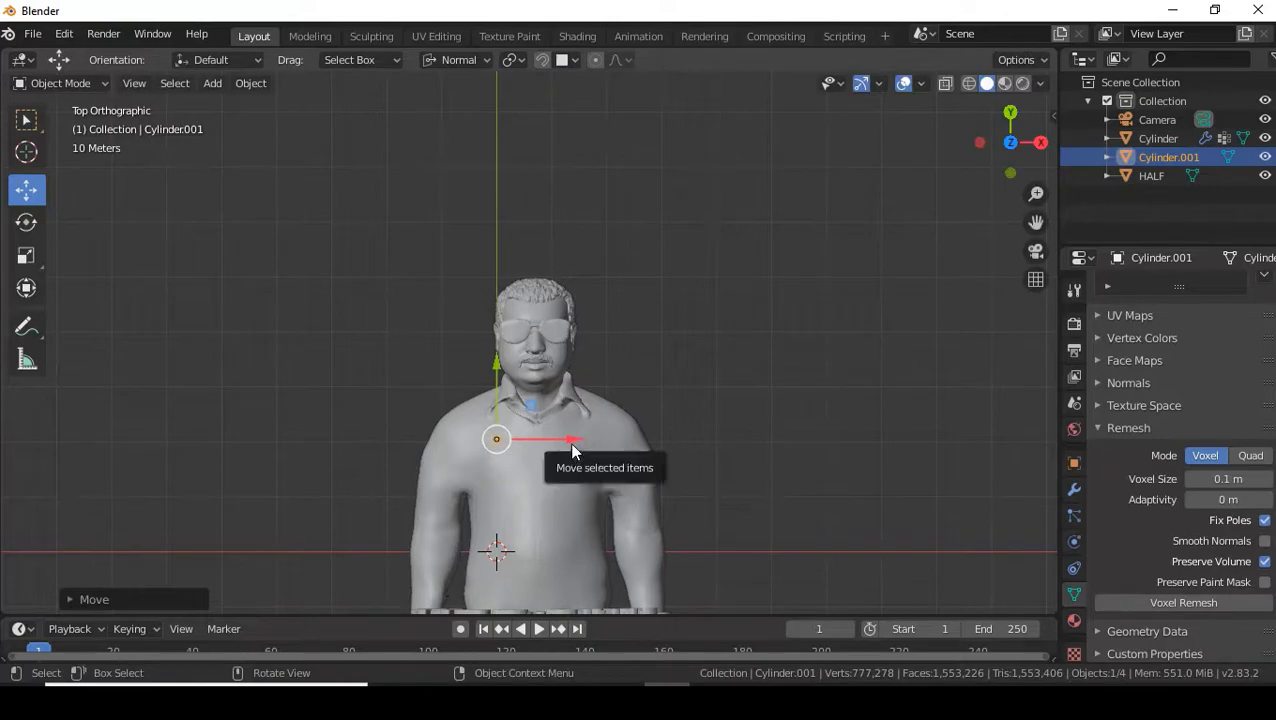
drag(1040, 145, 880, 125)
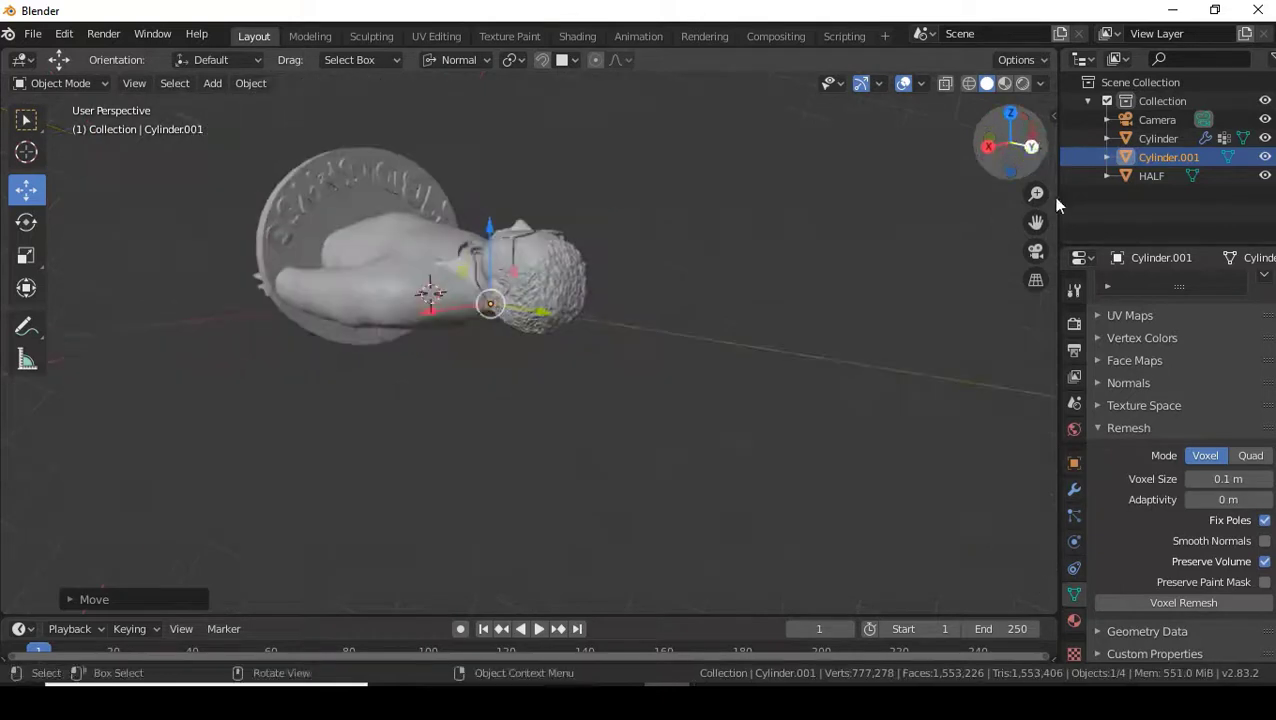
drag(1036, 222, 994, 228)
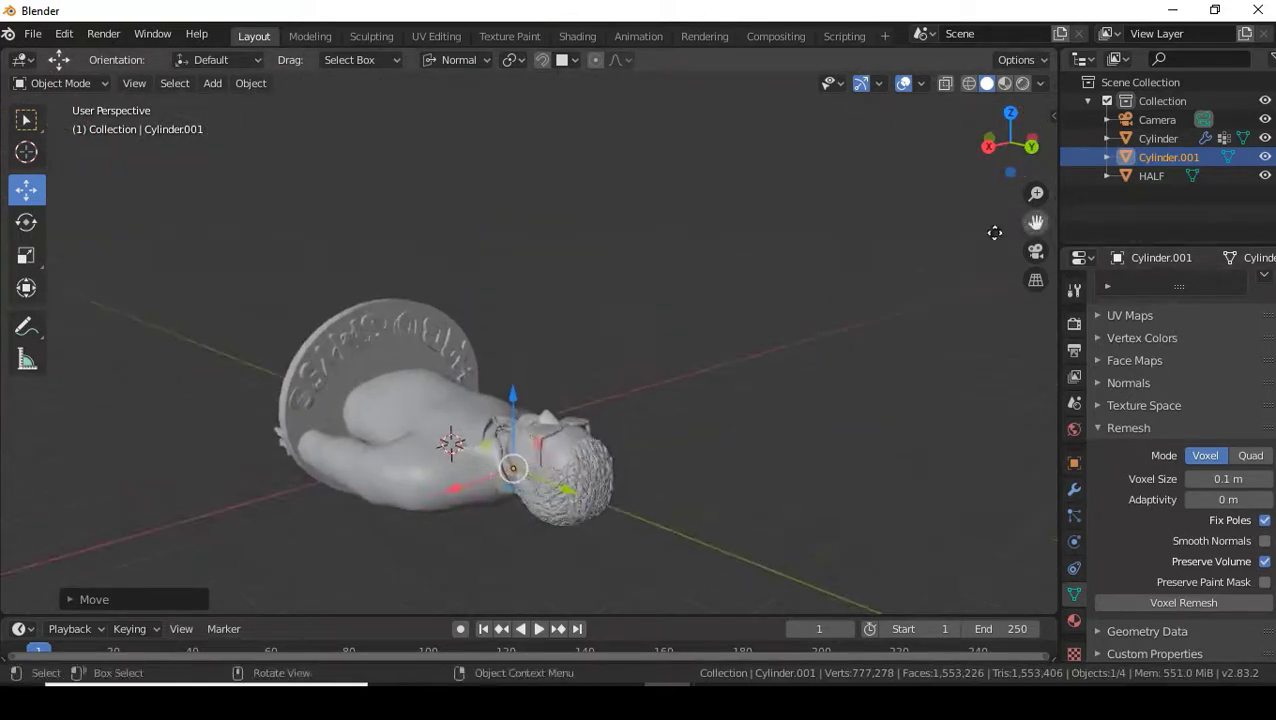
key(s)
click(747, 193)
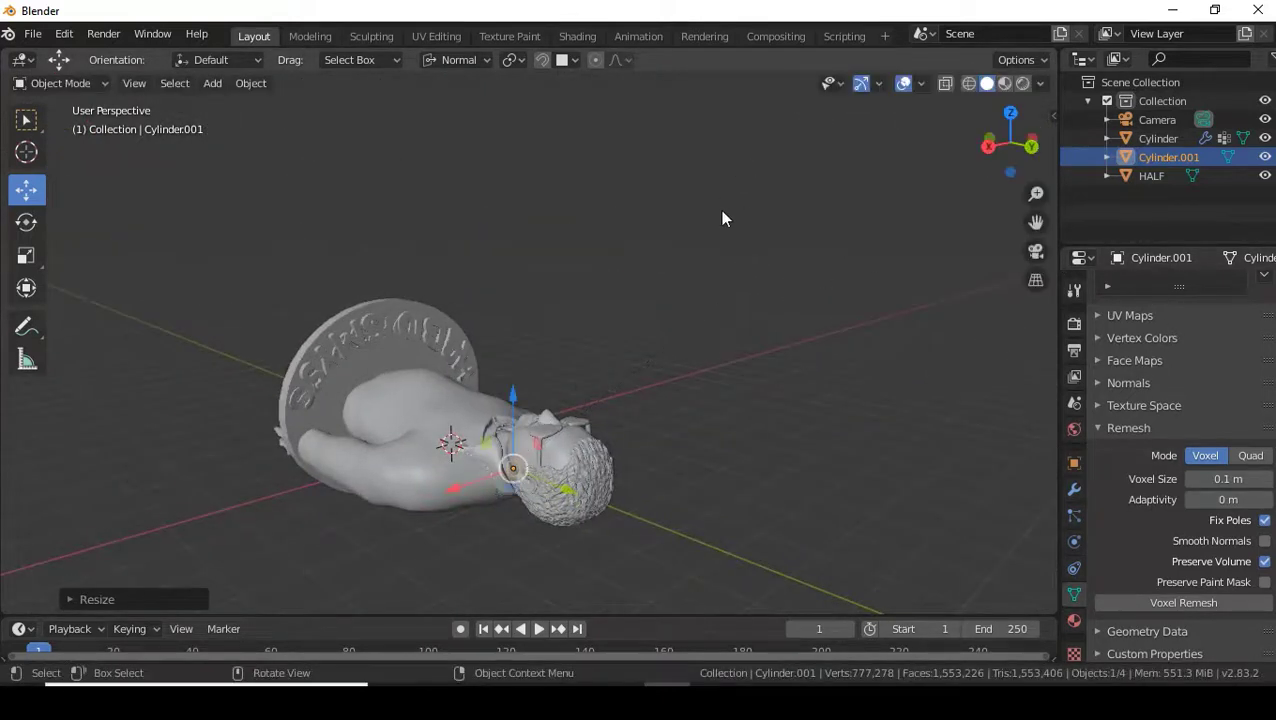
Raise the cylinder out of the bust along the Z axis, and lower it onto the upper chest
key(g)
key(z)
click(516, 297)
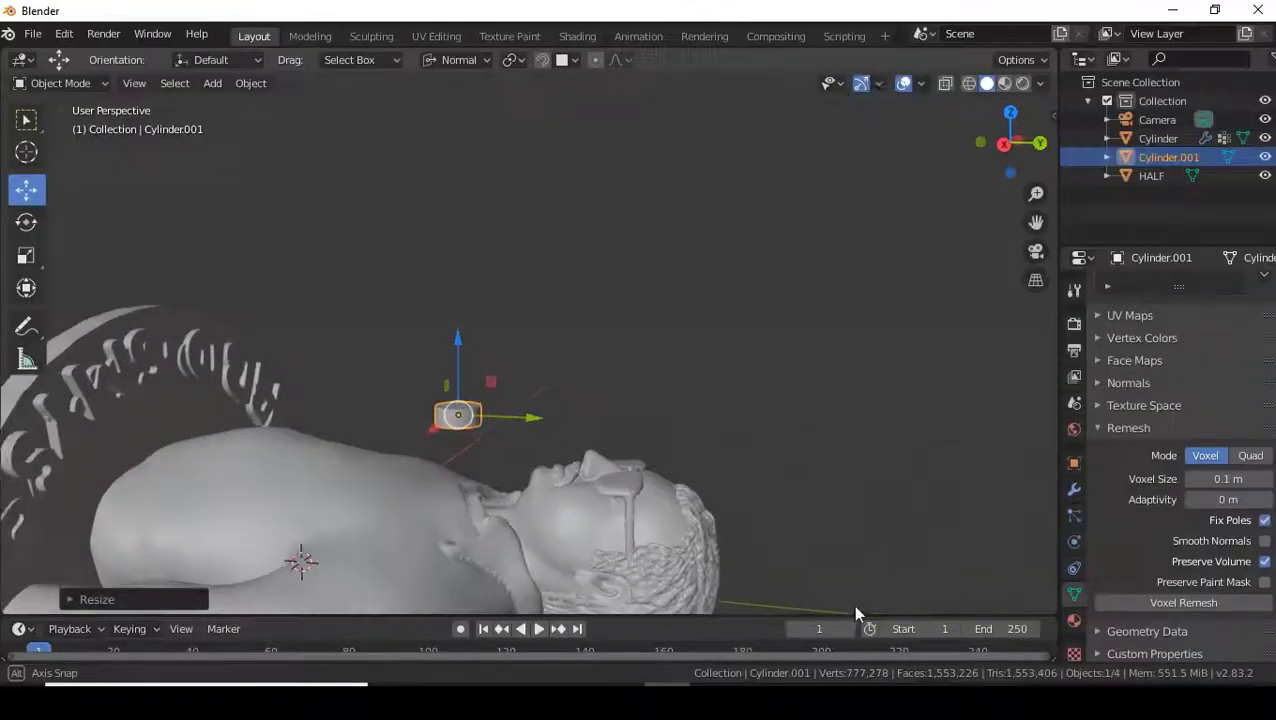
middle_drag(885, 94, 926, 129)
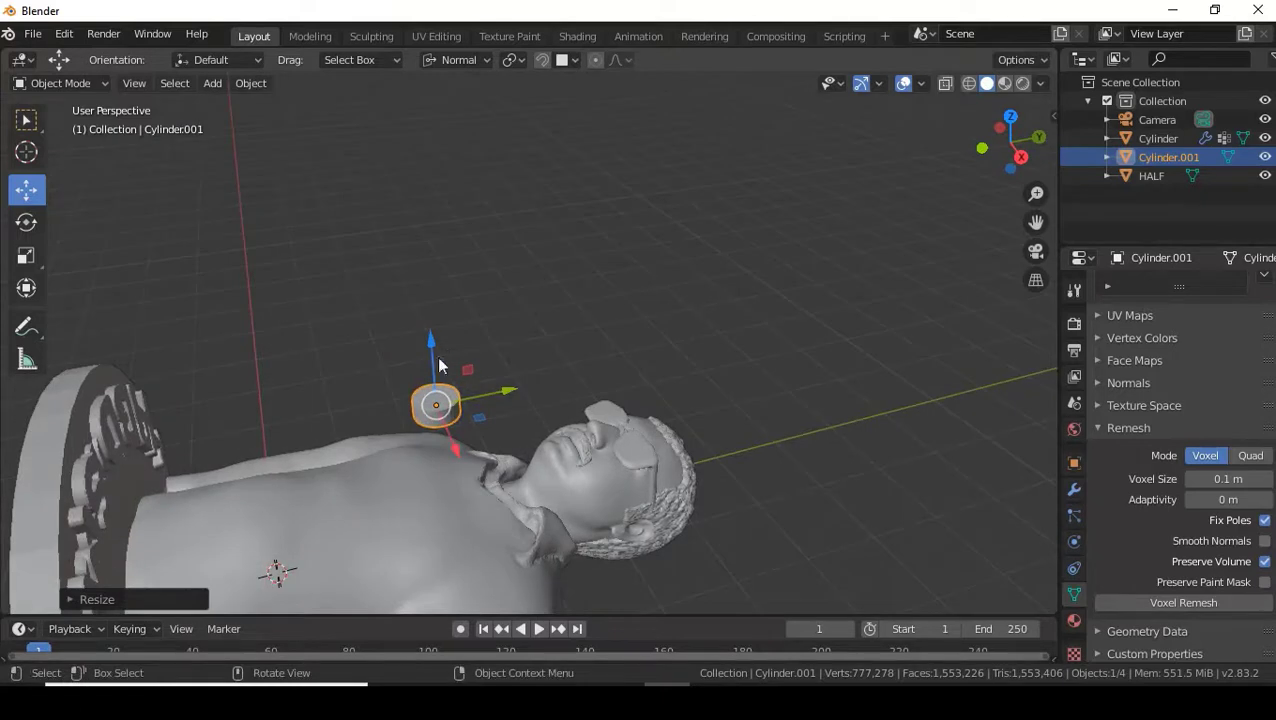
drag(433, 342, 436, 372)
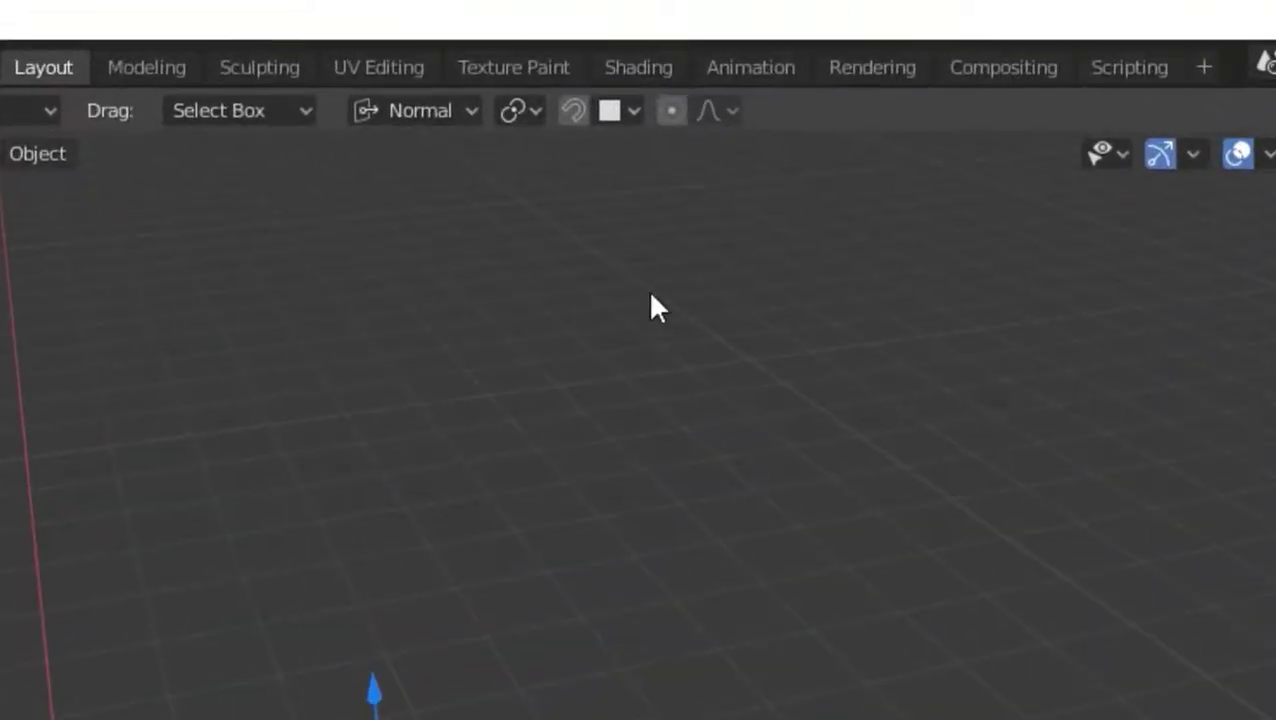
Turn on snapping to faces and set it to snap with Center
click(572, 111)
click(630, 112)
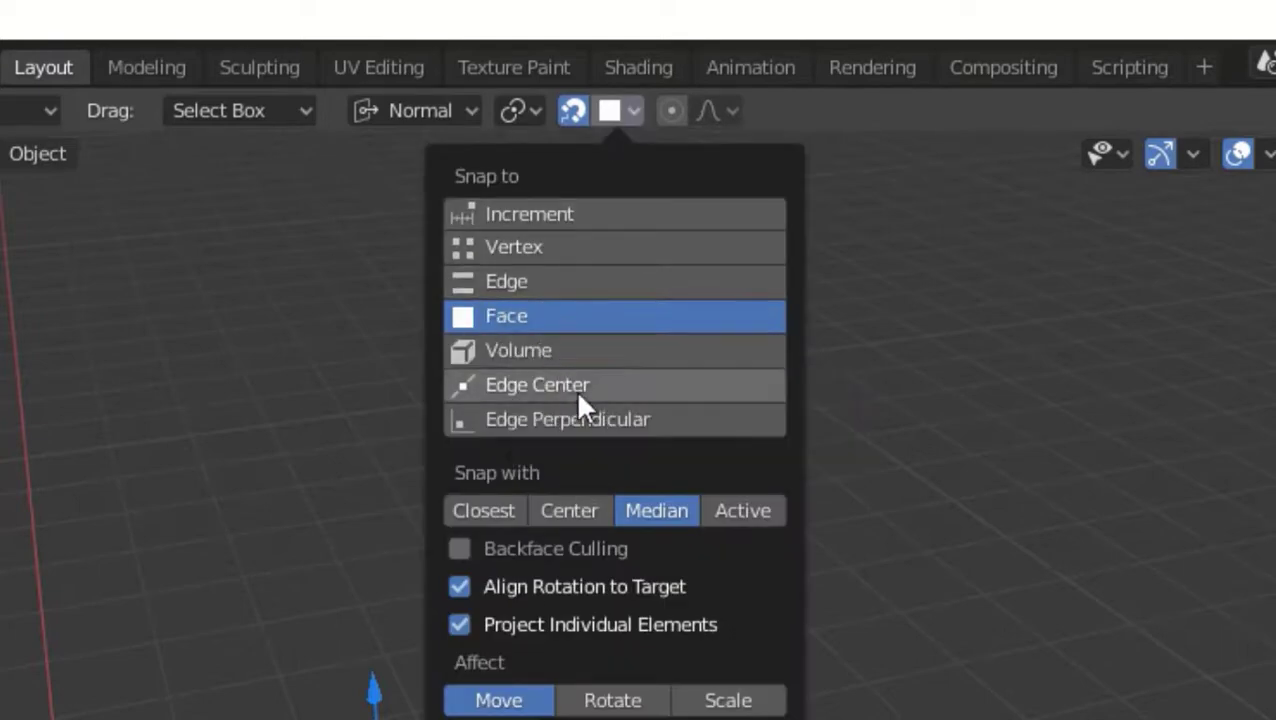
click(563, 505)
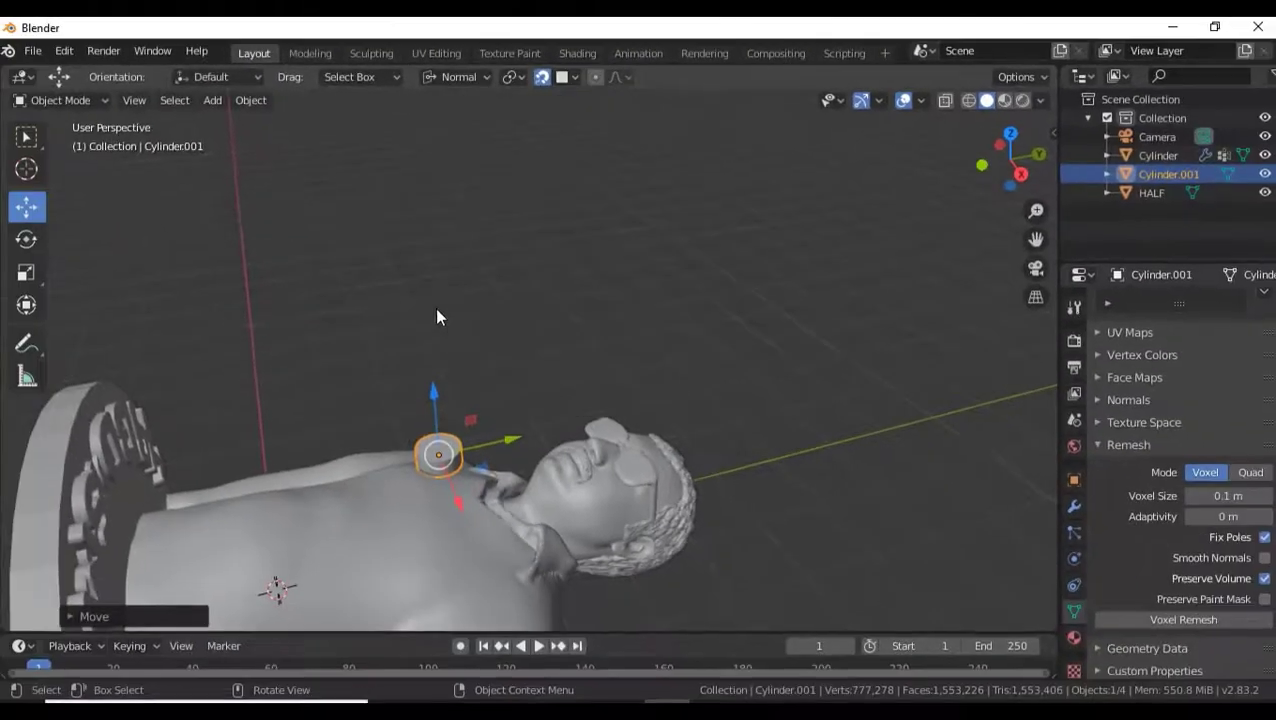
Slide the cylinder over the bust's surface from the upper chest to the torso side beside the opposite arm, and deselect it
drag(457, 499, 464, 525)
drag(464, 402, 457, 430)
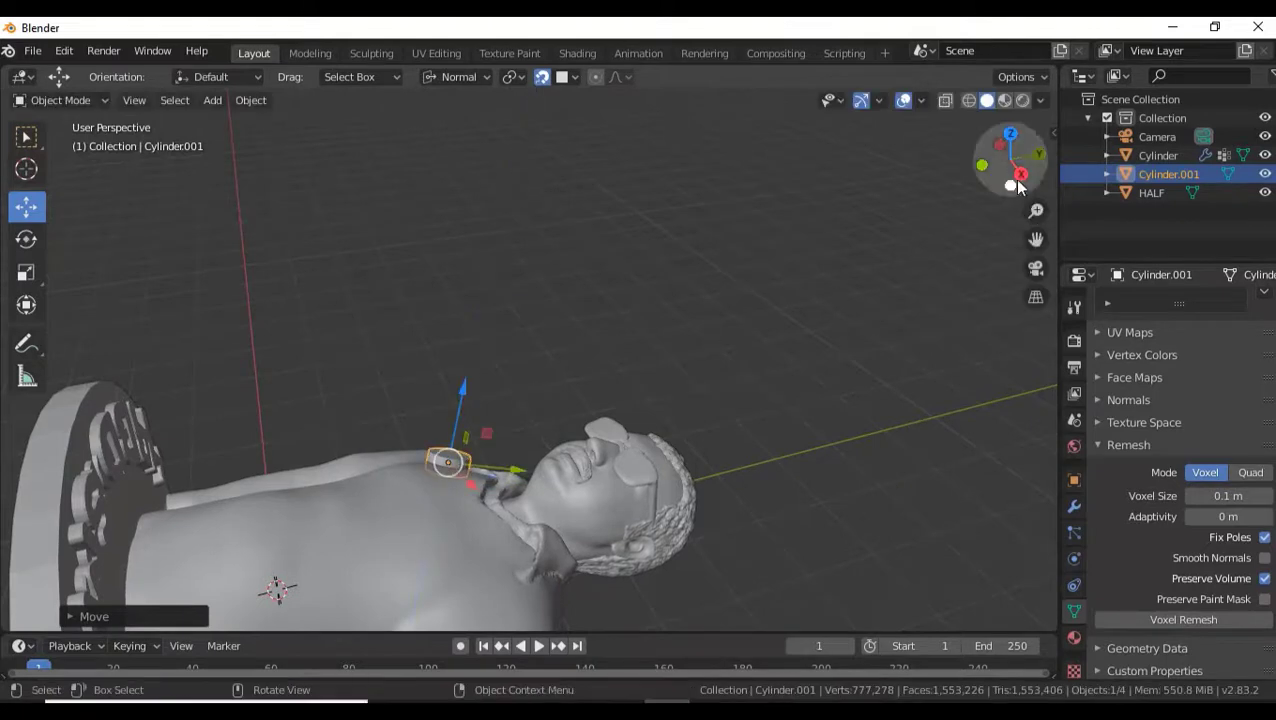
drag(1004, 158, 975, 185)
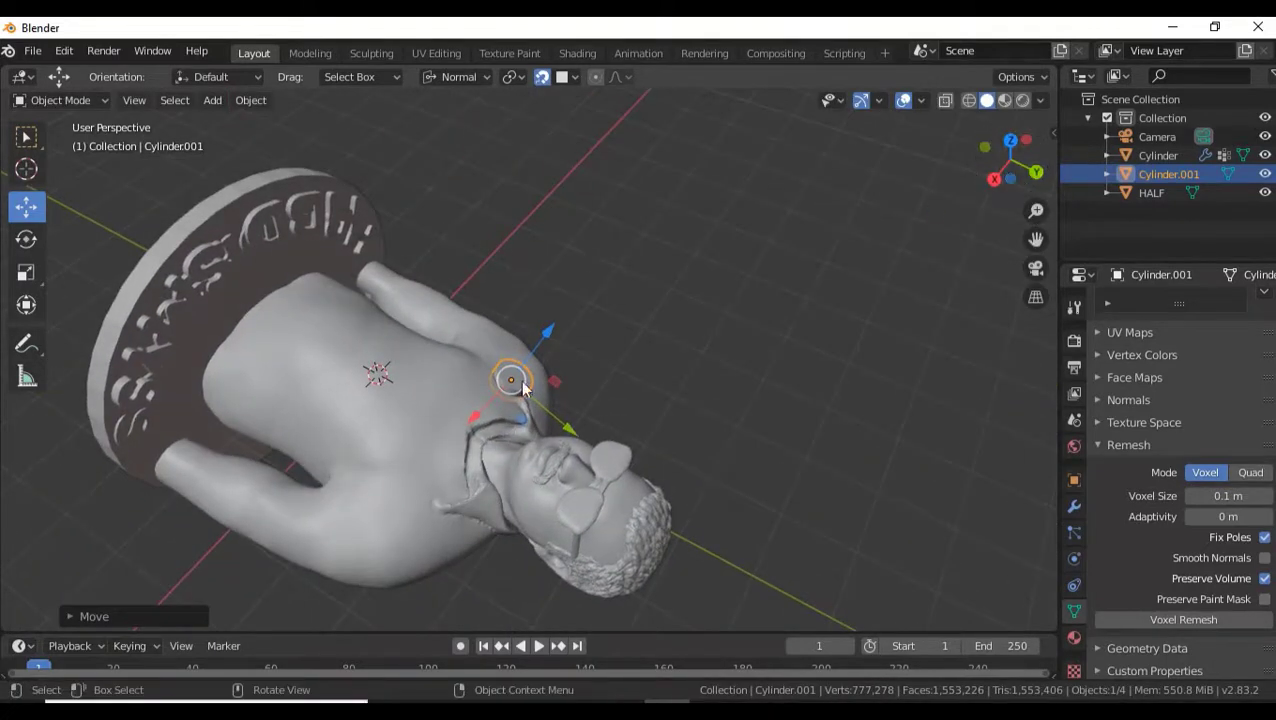
drag(477, 413, 272, 523)
drag(416, 581, 320, 515)
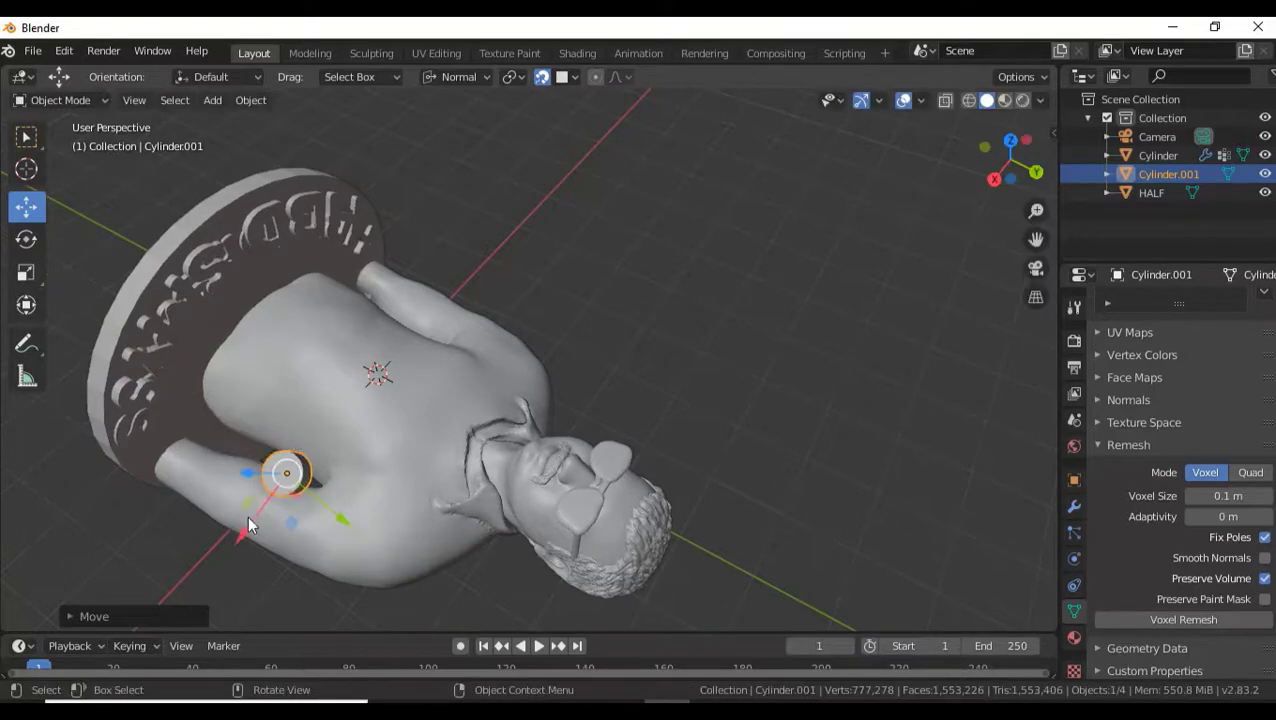
drag(240, 540, 268, 503)
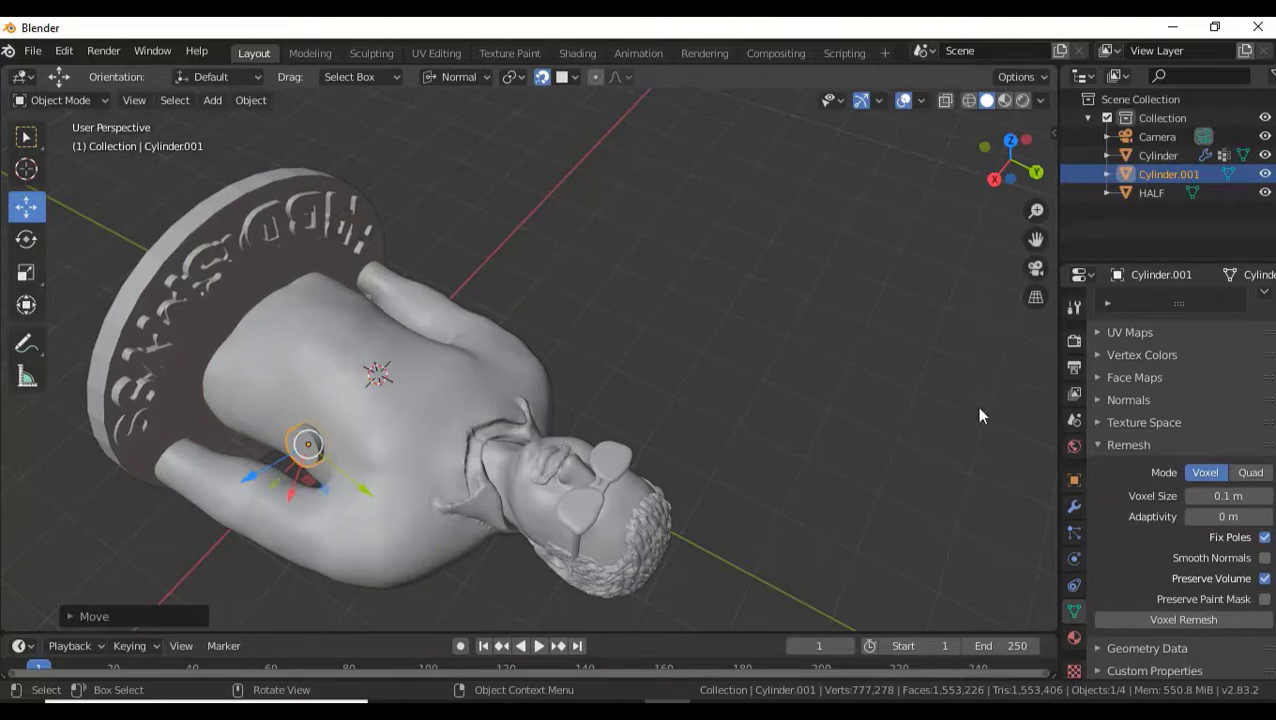
click(884, 390)
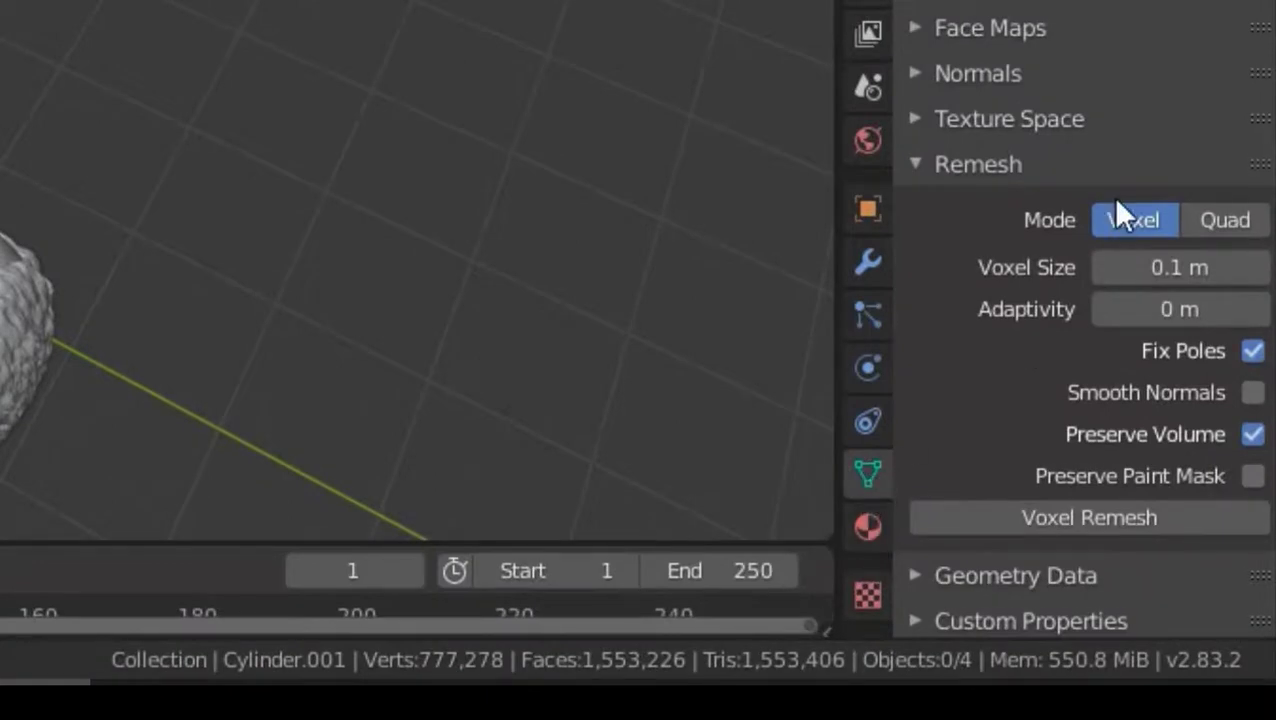
Add a vertex group to the small cylinder's mesh data
scroll(1115, 210, up, 6)
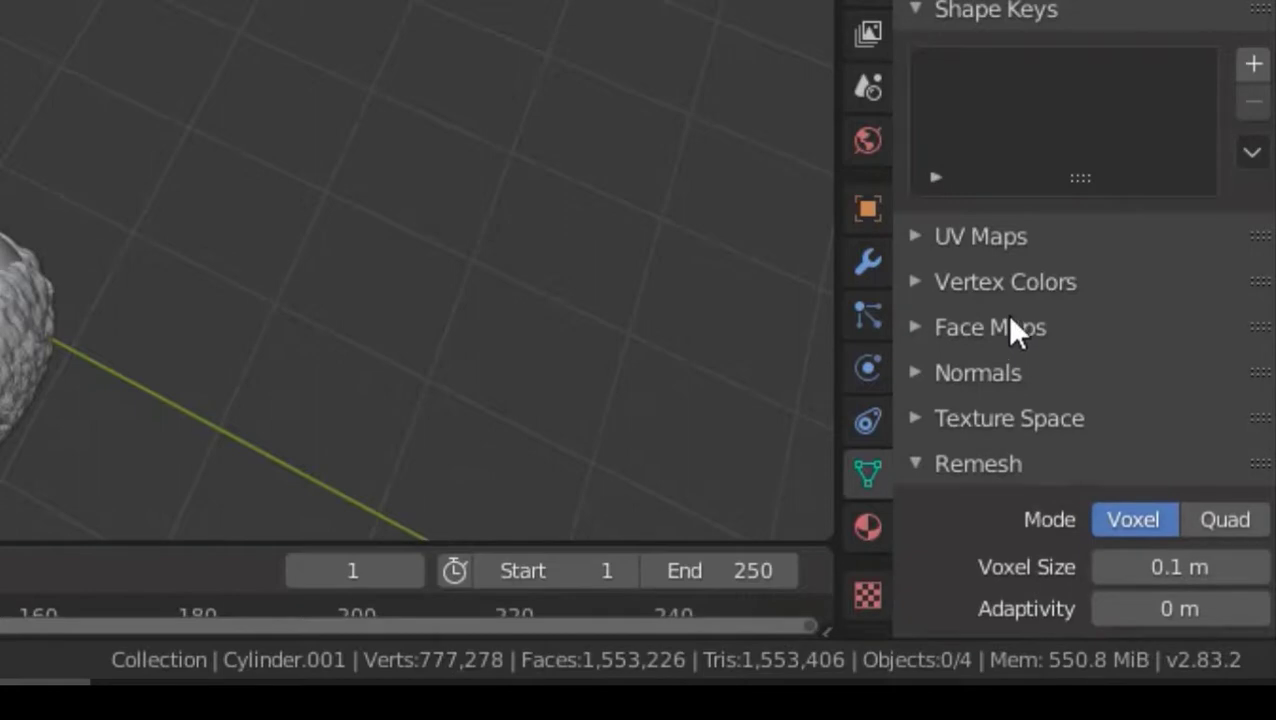
scroll(1008, 312, up, 3)
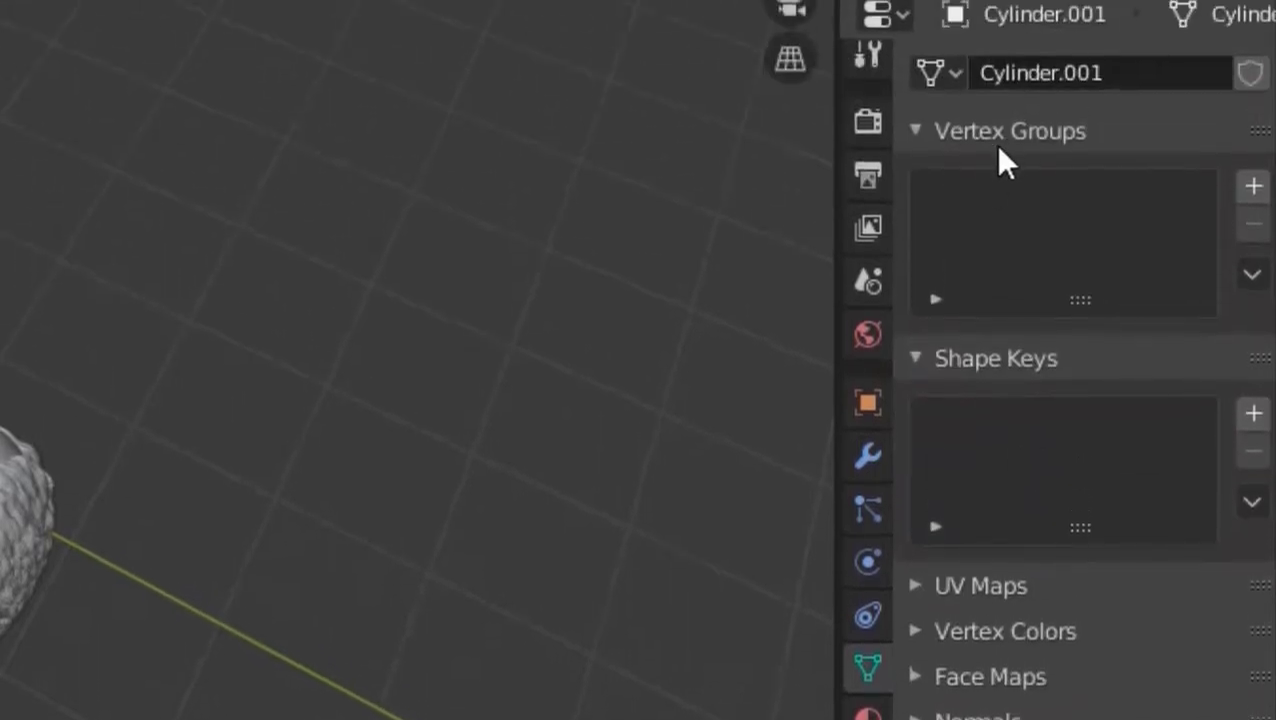
click(1252, 188)
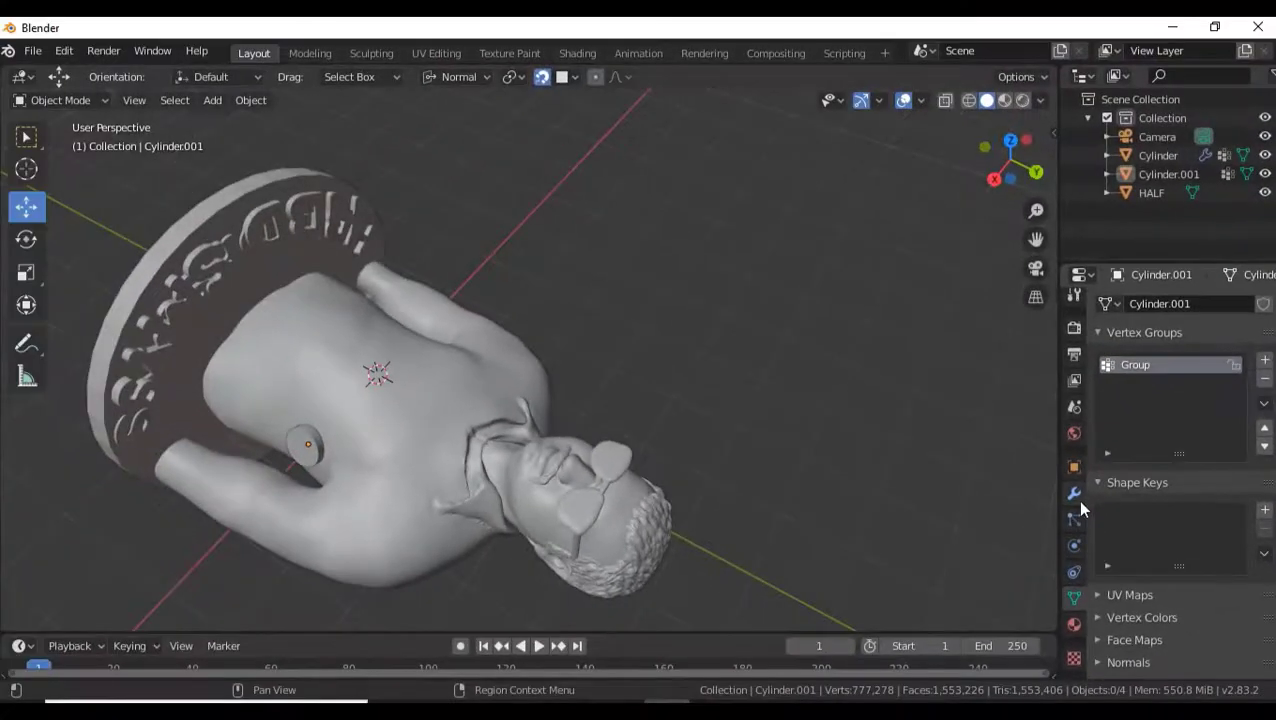
Add a Shrinkwrap modifier to the cylinder and pick the bust, HALF, as its target
click(868, 455)
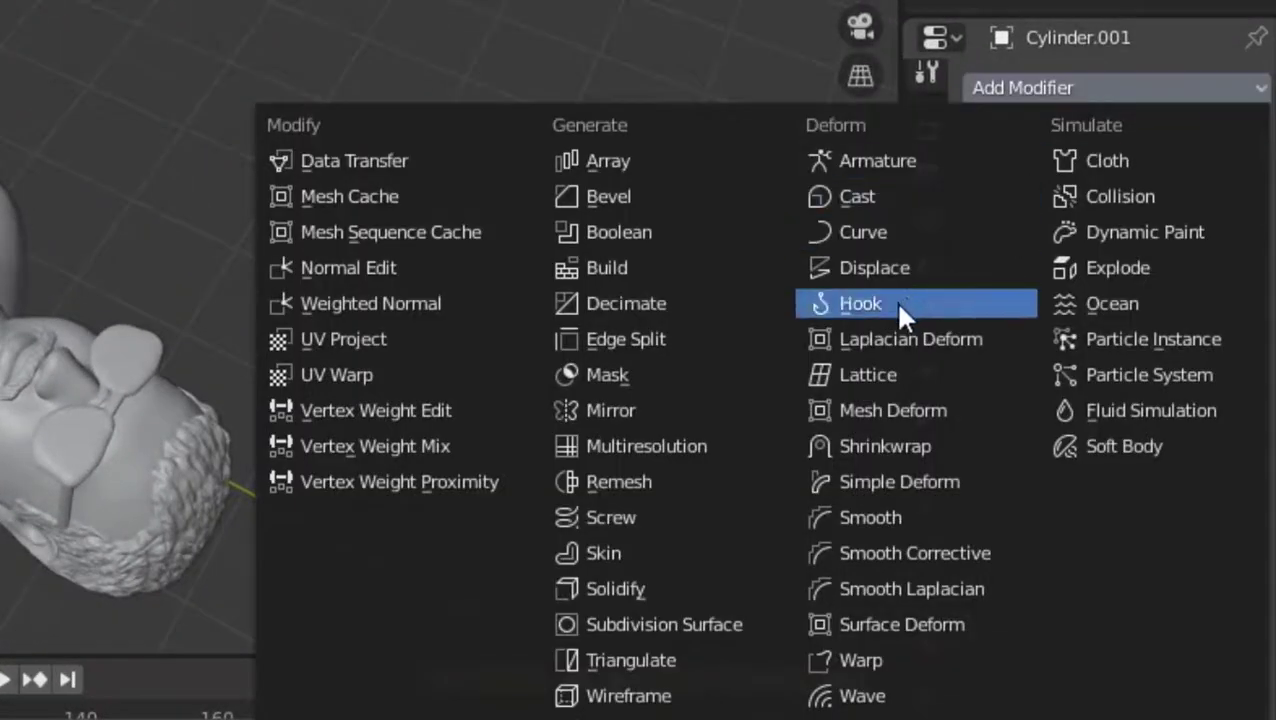
click(923, 447)
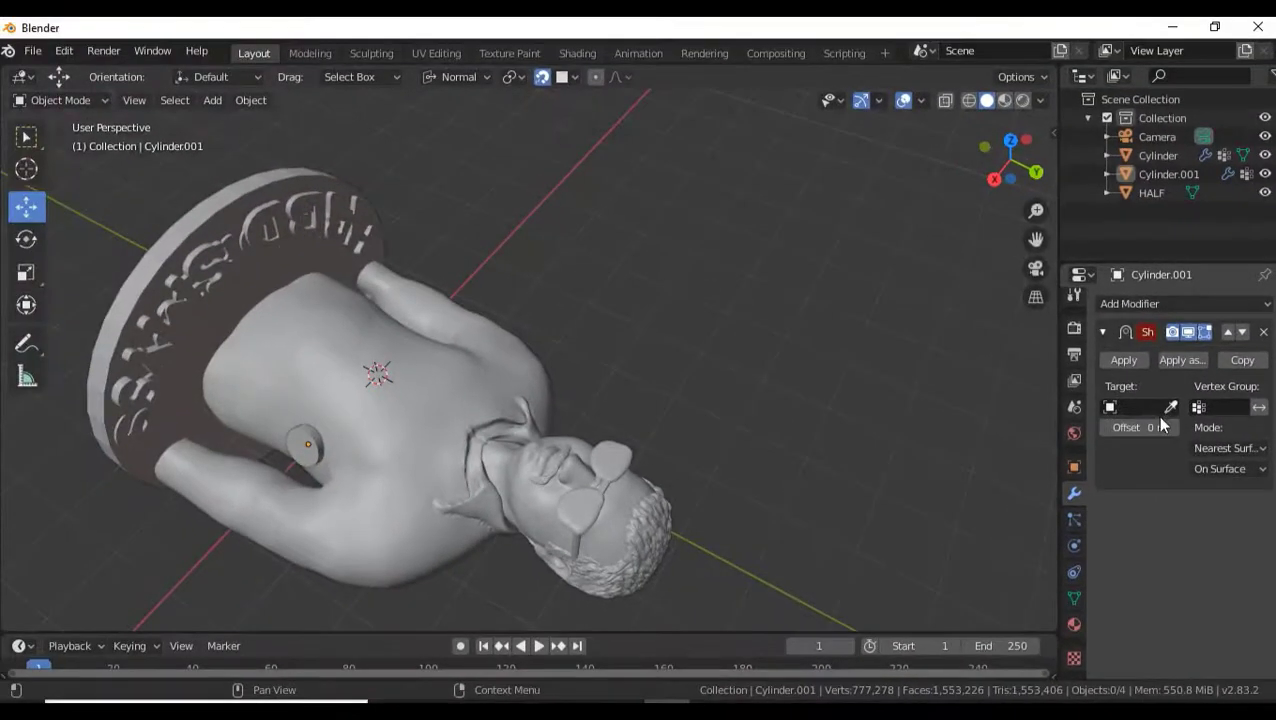
click(1099, 277)
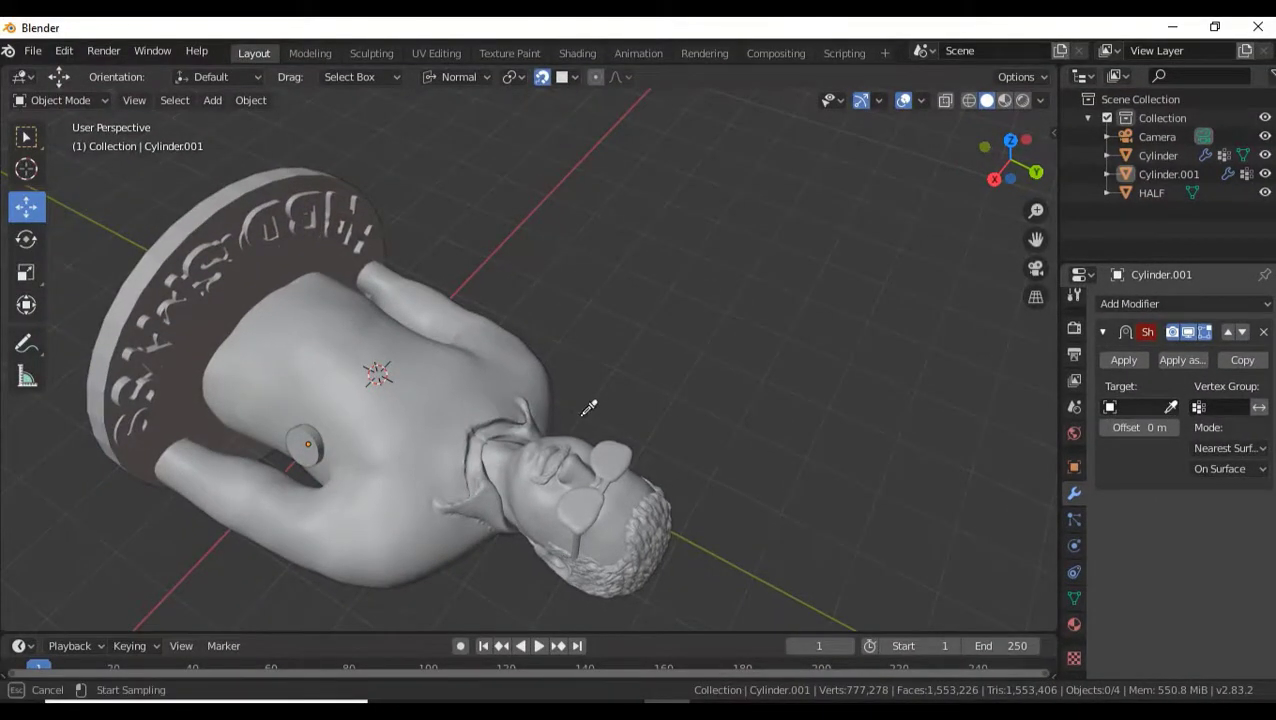
click(399, 415)
Assign the vertex group named Group to the cylinder's Shrinkwrap modifier
scroll(293, 443, up, 4)
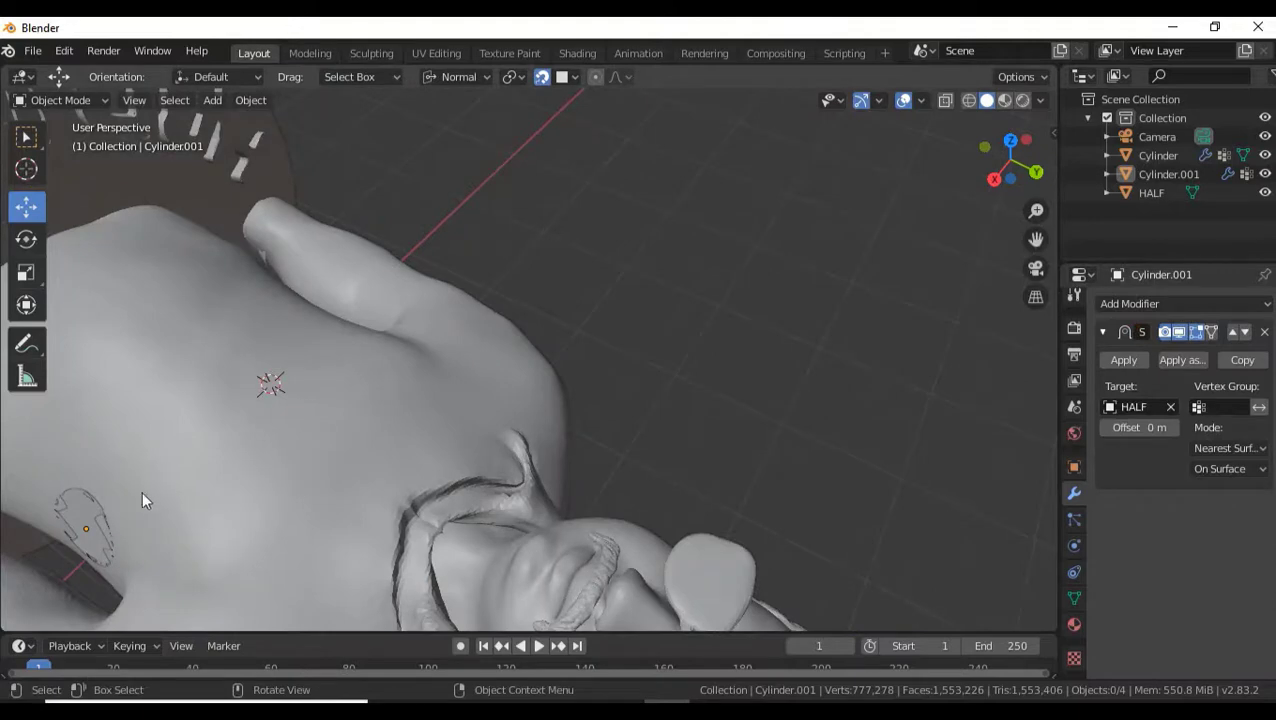
click(1213, 407)
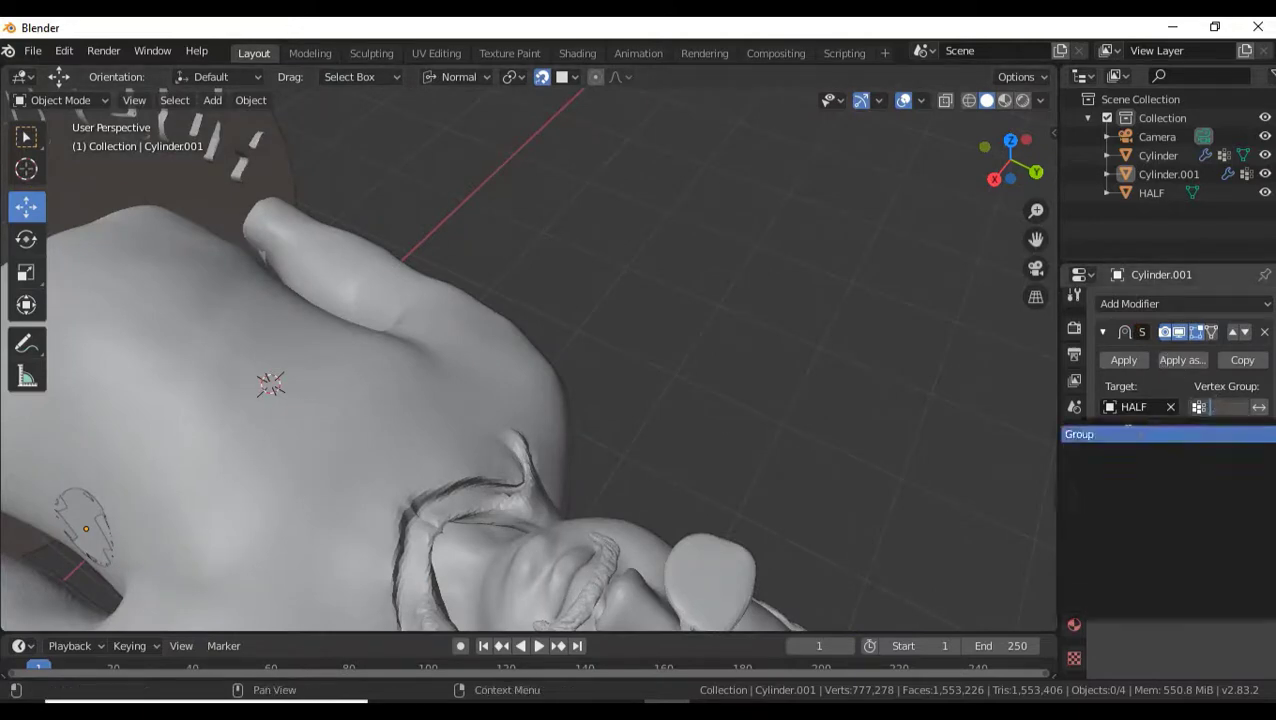
click(1127, 433)
Slide the cylinder from the torso's side onto the middle of the torso, and view the Shrinkwrap snap mode options
drag(1036, 239, 1272, 183)
click(384, 454)
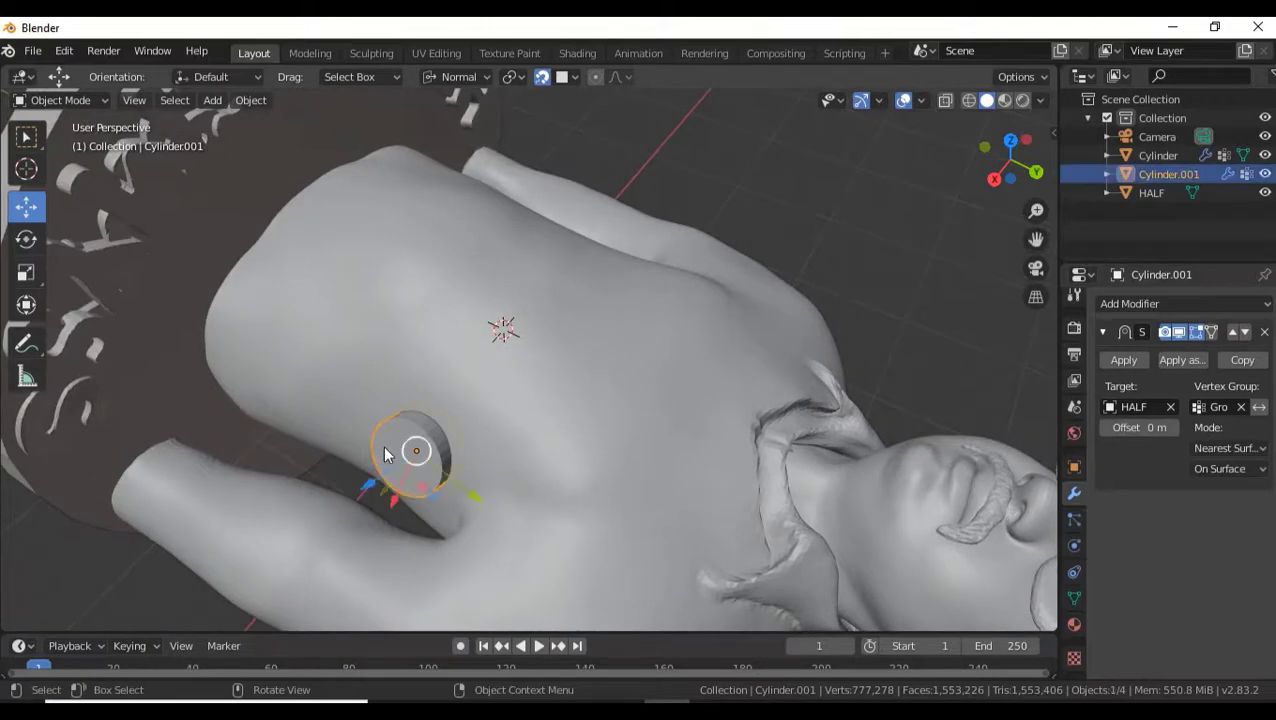
drag(397, 506, 510, 335)
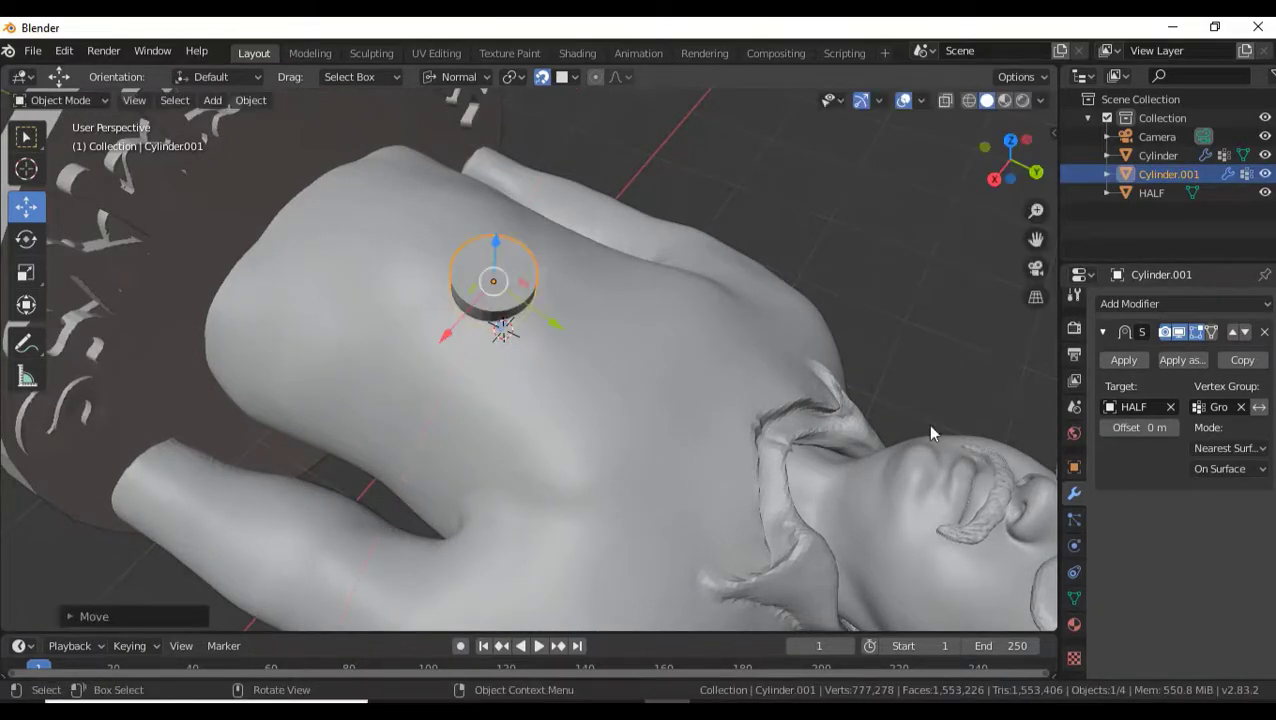
click(1218, 468)
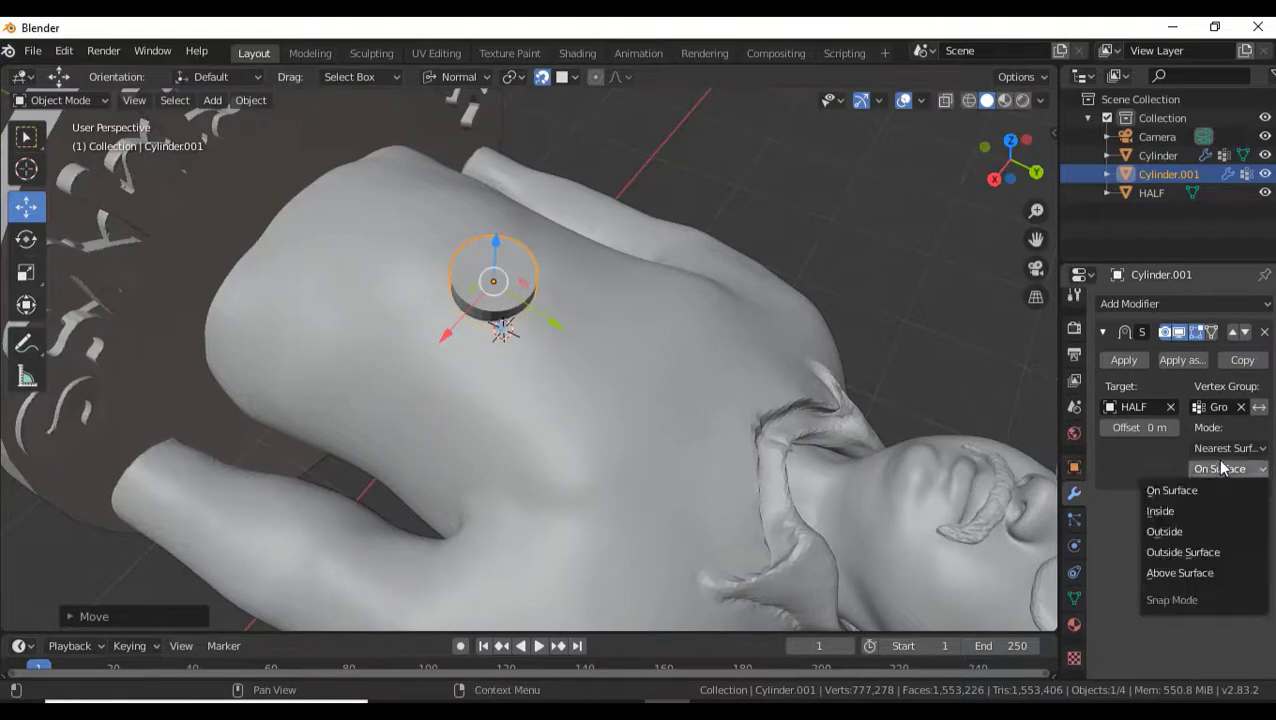
click(1177, 531)
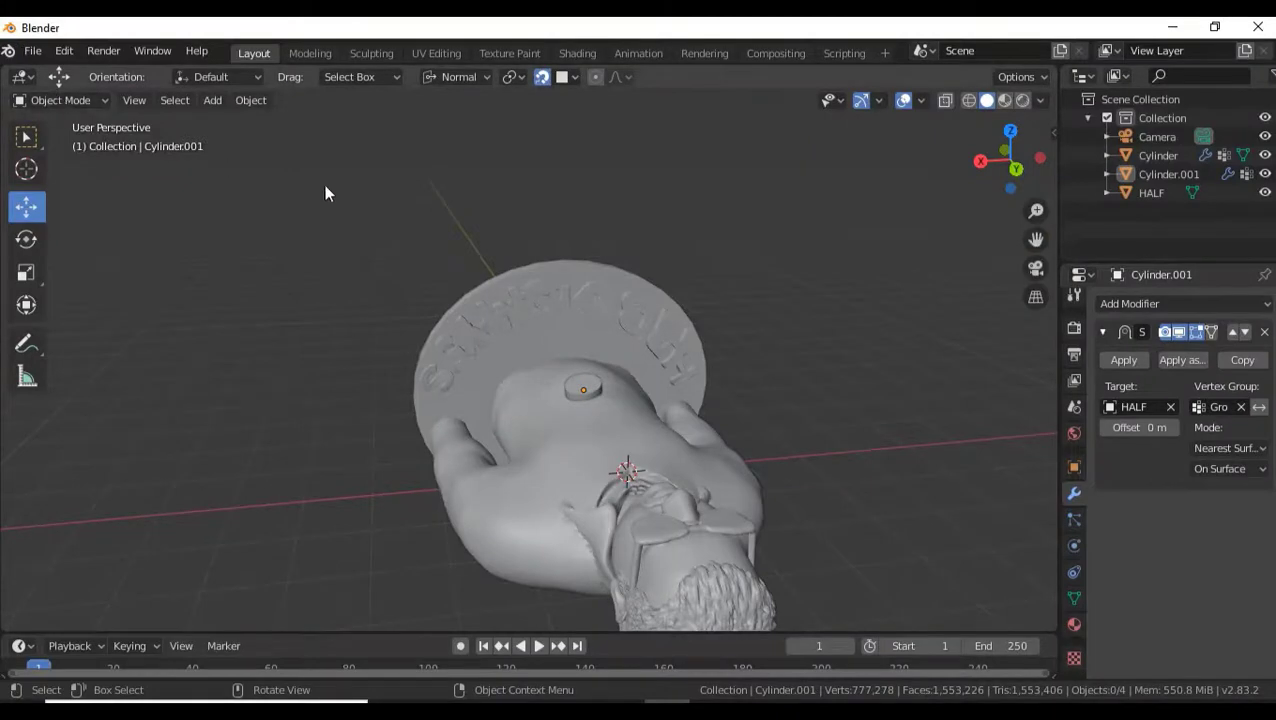
Delete all objects in the scene and import the Bat Slot model
drag(322, 188, 818, 628)
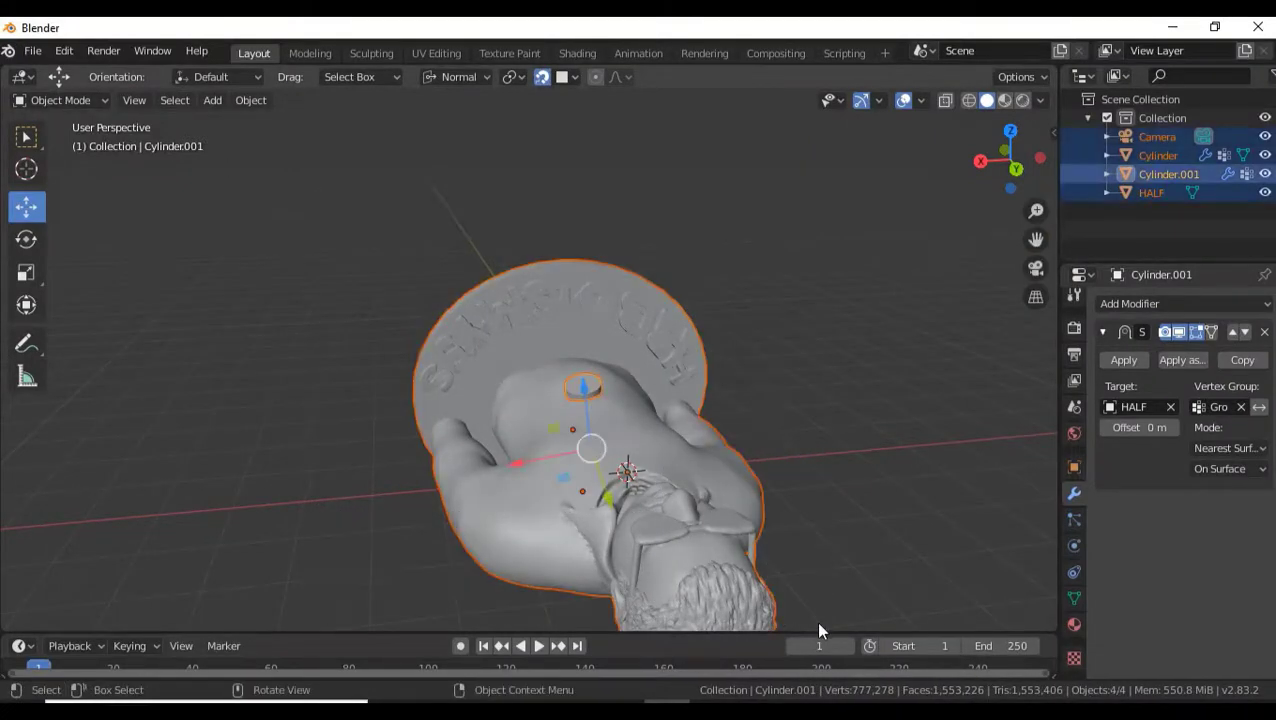
key(Delete)
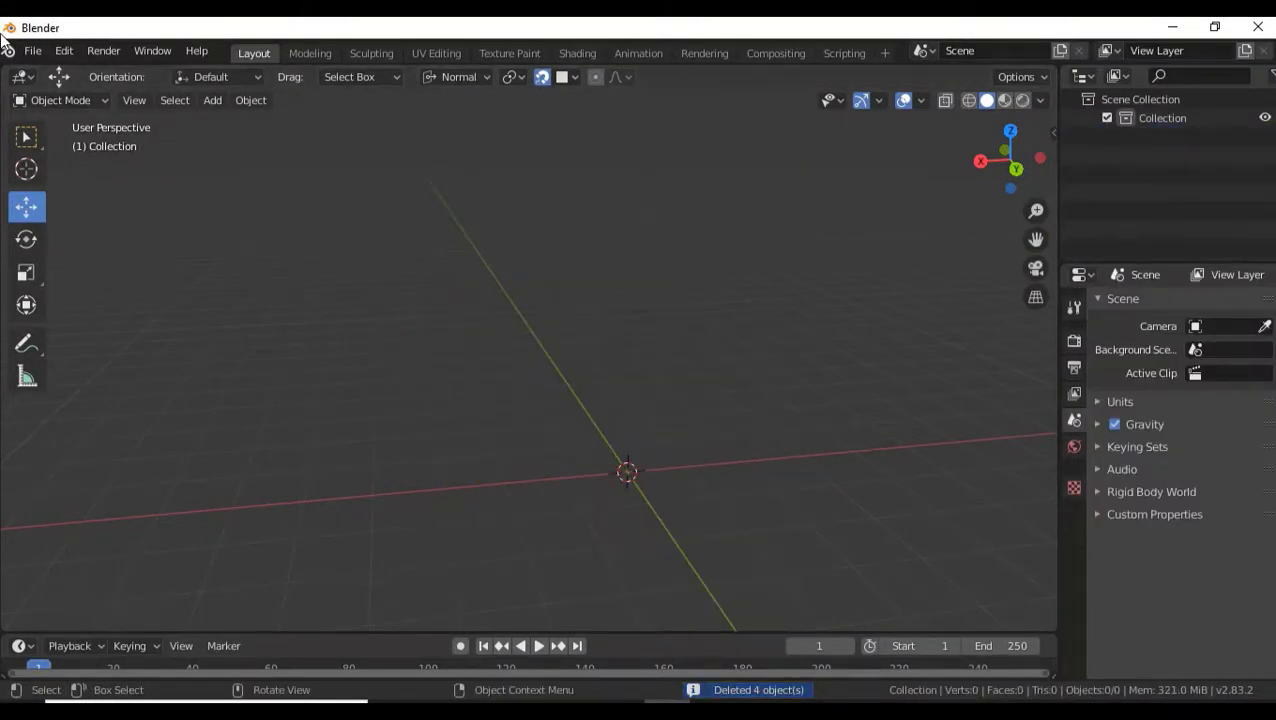
click(32, 50)
mouse_move(55, 302)
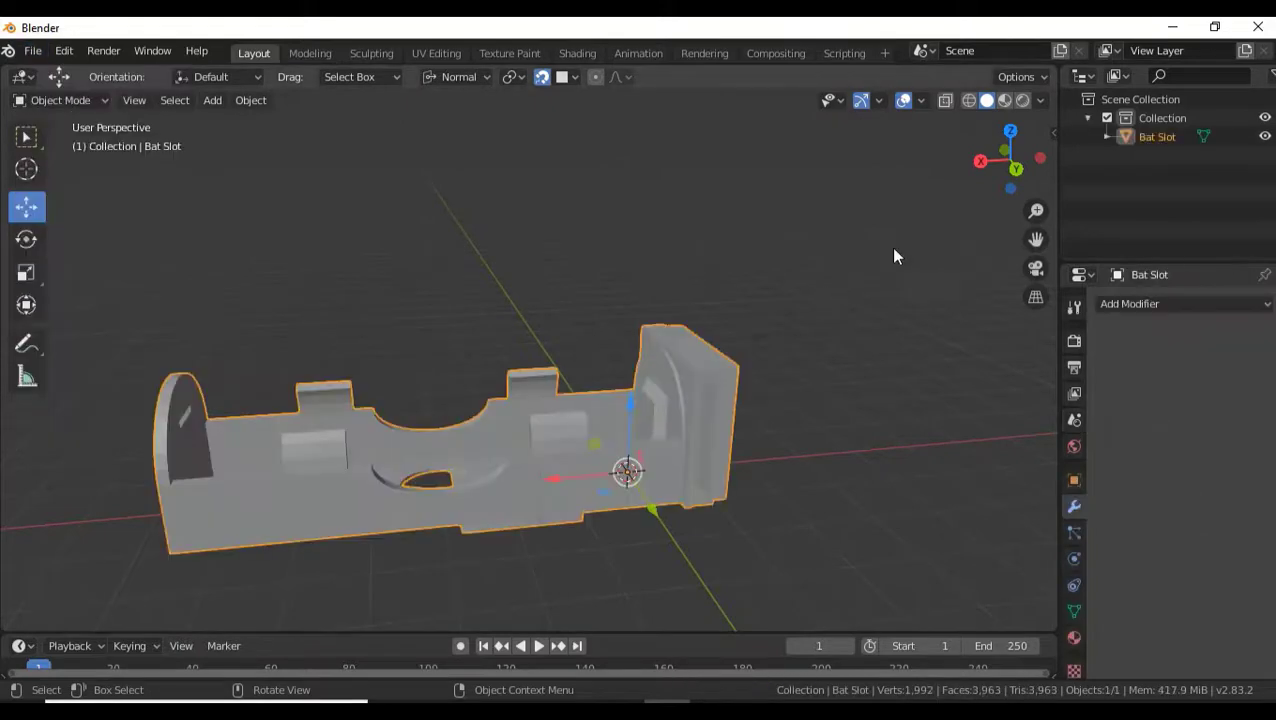
Display the Bat Slot model in wireframe and view it from above
drag(1021, 191, 998, 160)
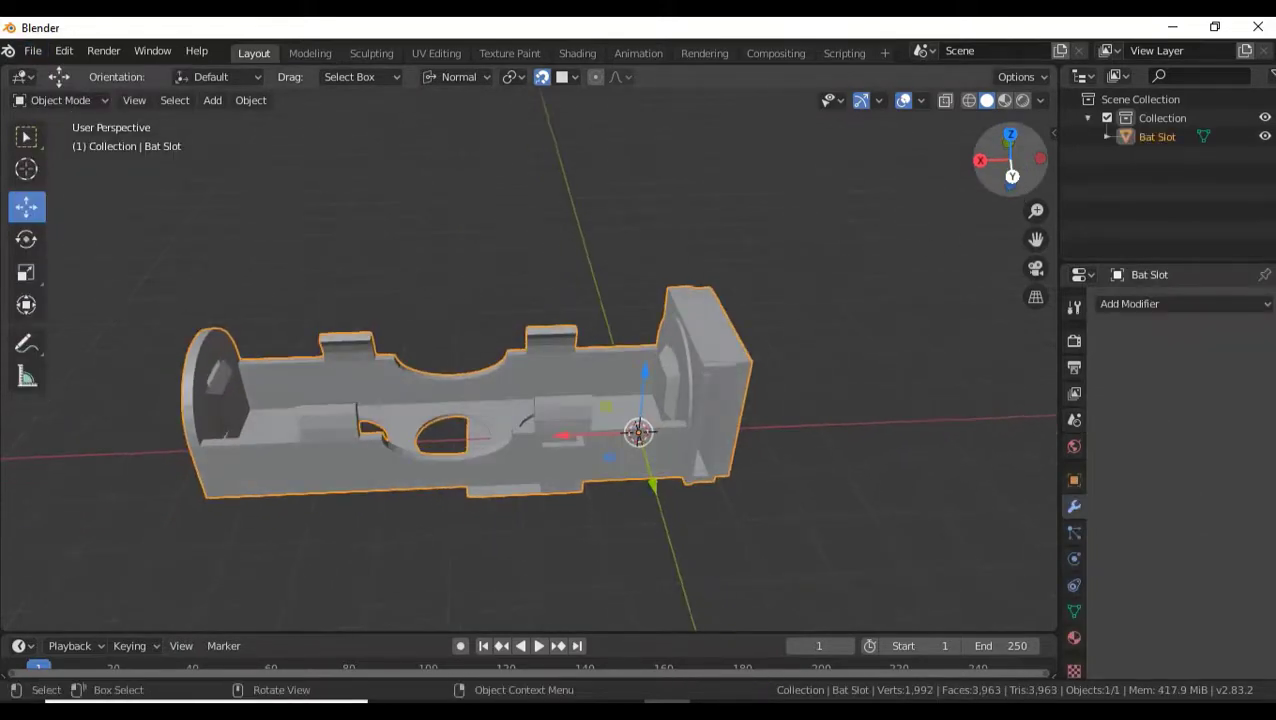
click(969, 100)
scroll(759, 349, up, 5)
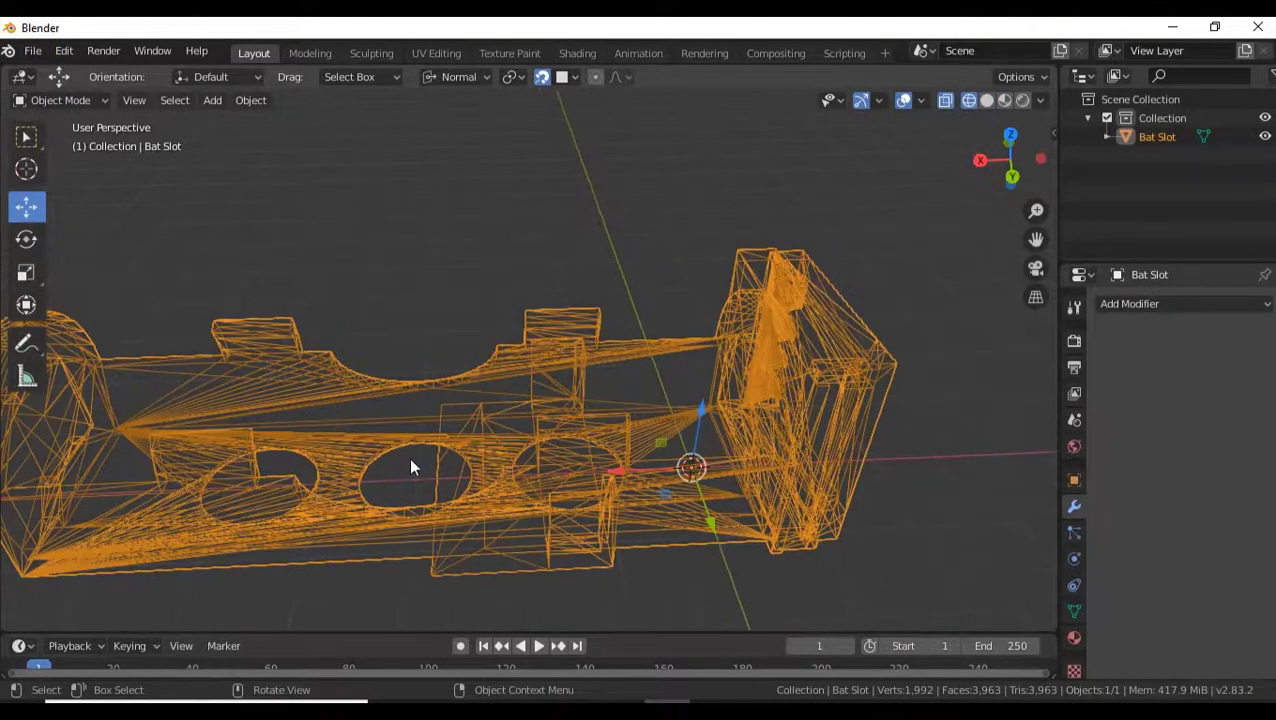
scroll(723, 330, down, 2)
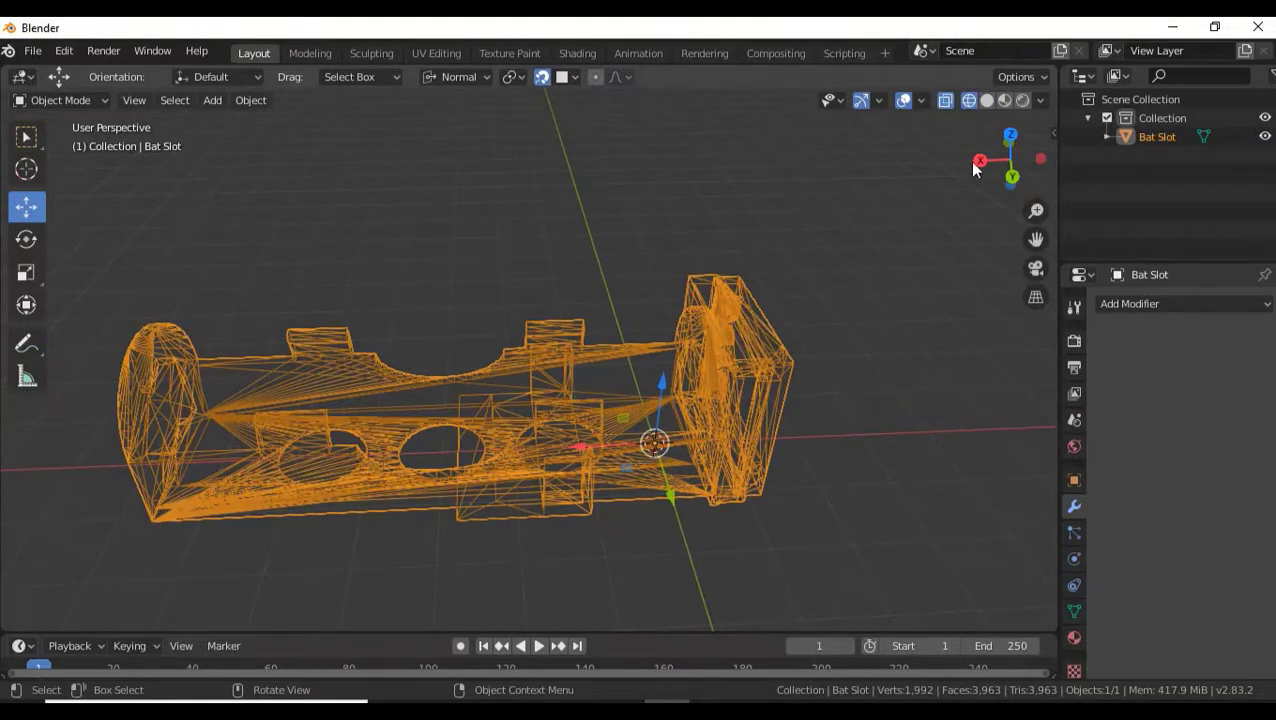
drag(975, 170, 1006, 175)
scroll(490, 343, down, 2)
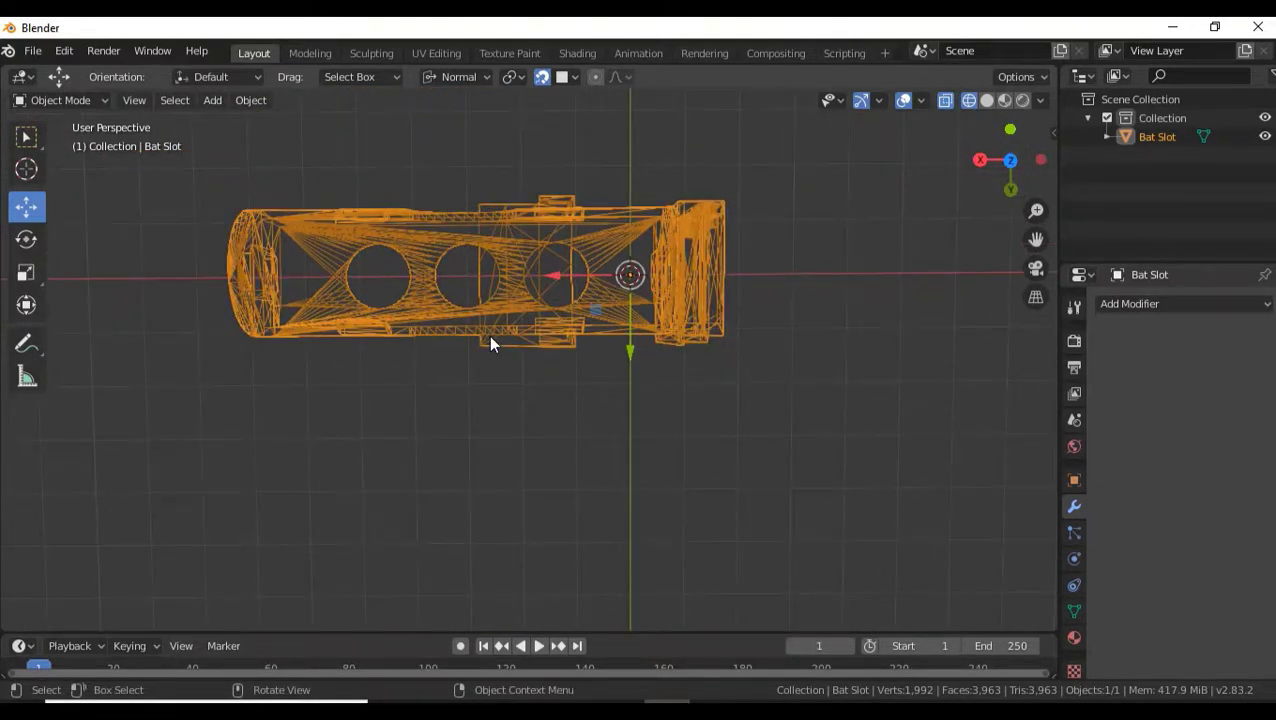
scroll(490, 343, up, 1)
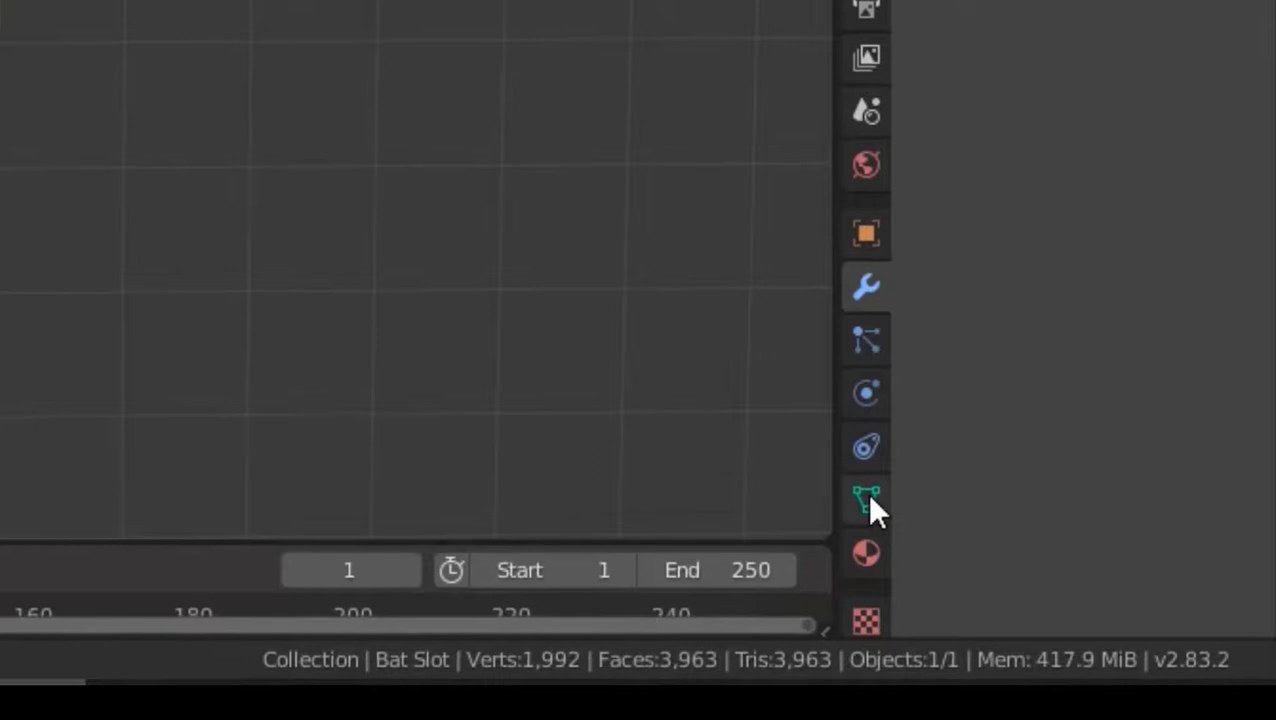
Run a Voxel Remesh on the Bat Slot mesh, keeping the voxel size at 0.1 m
click(866, 492)
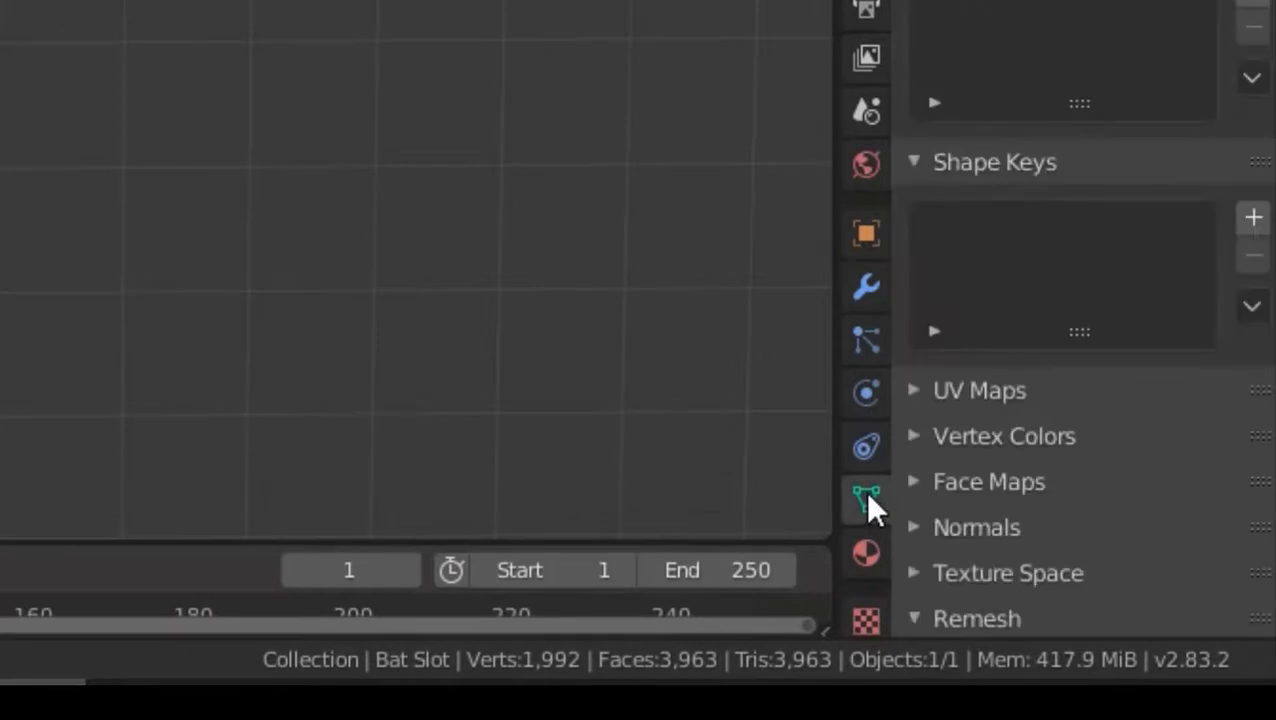
scroll(962, 530, down, 2)
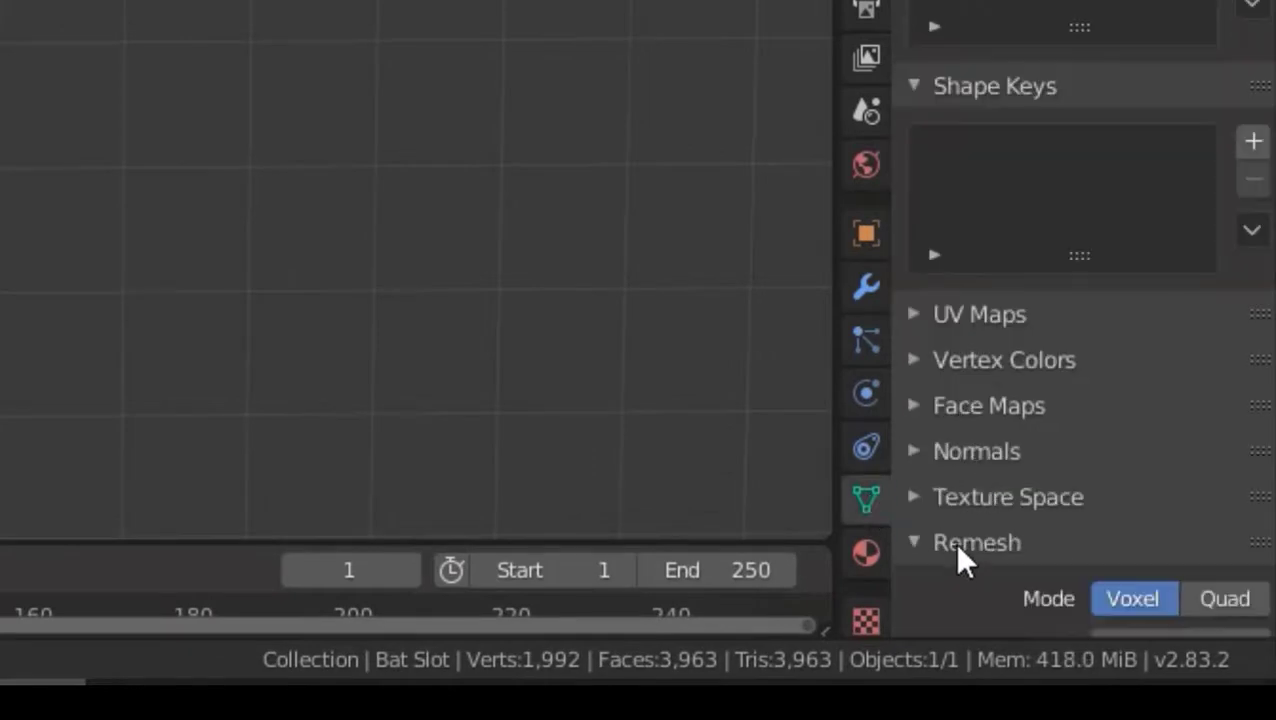
click(956, 545)
click(970, 543)
scroll(982, 541, down, 5)
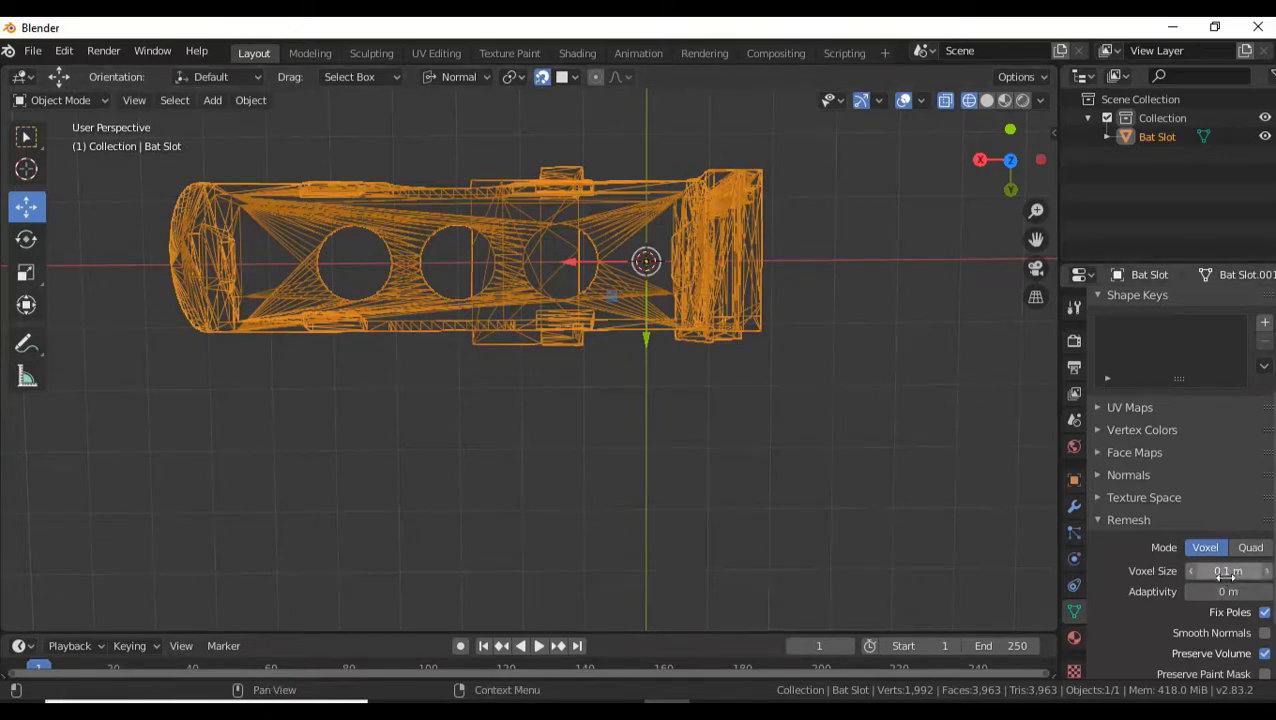
scroll(1224, 574, down, 3)
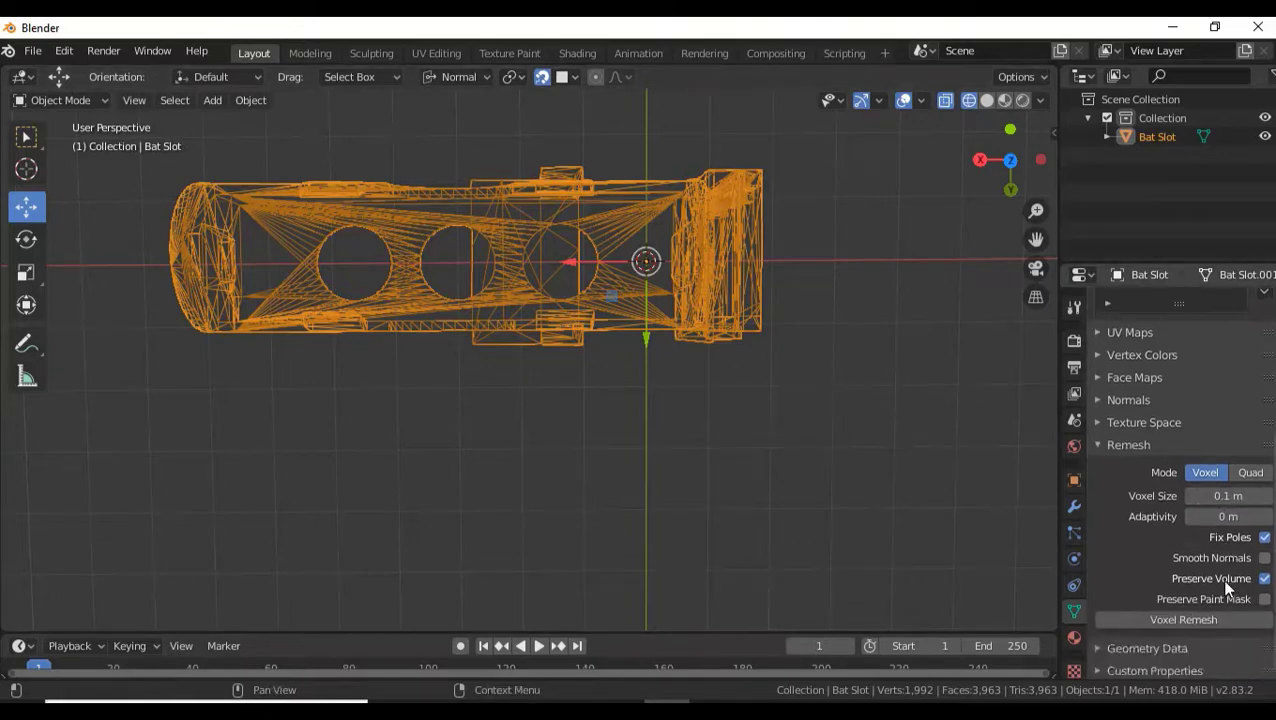
click(1181, 621)
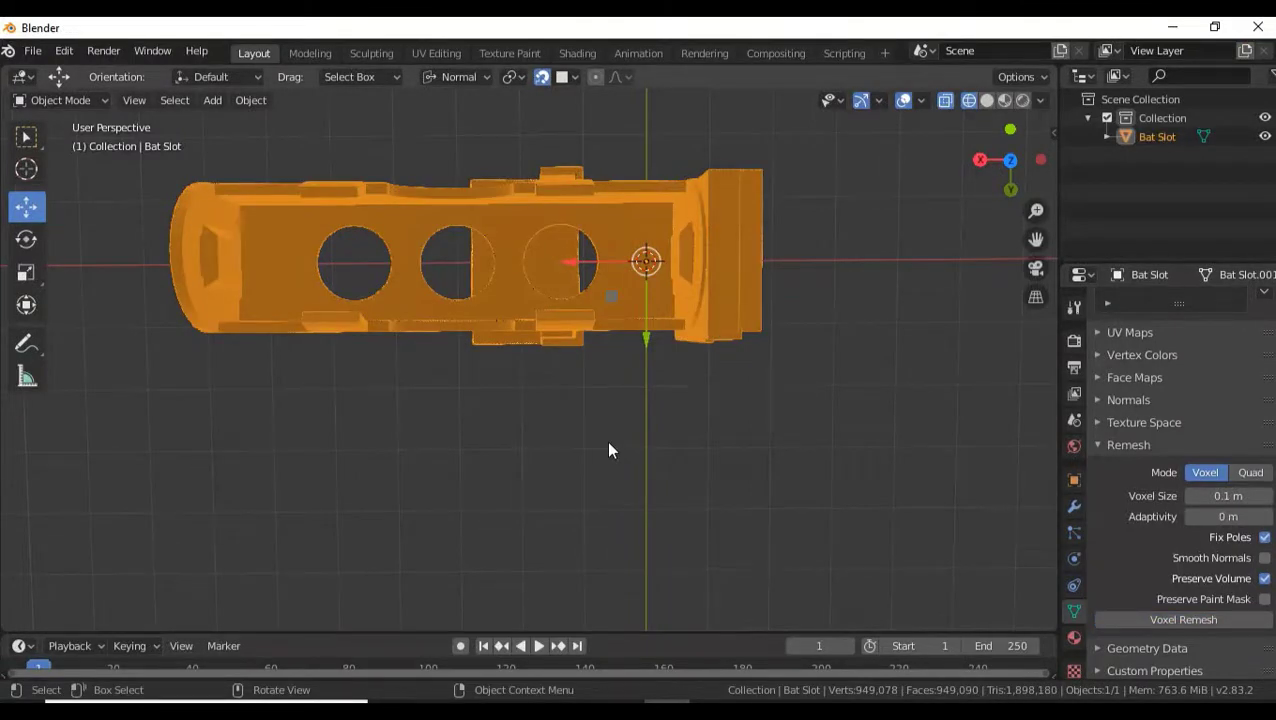
Set the remesh voxel size to 0.3 m and run the Voxel Remesh again on the Bat Slot
scroll(574, 330, up, 2)
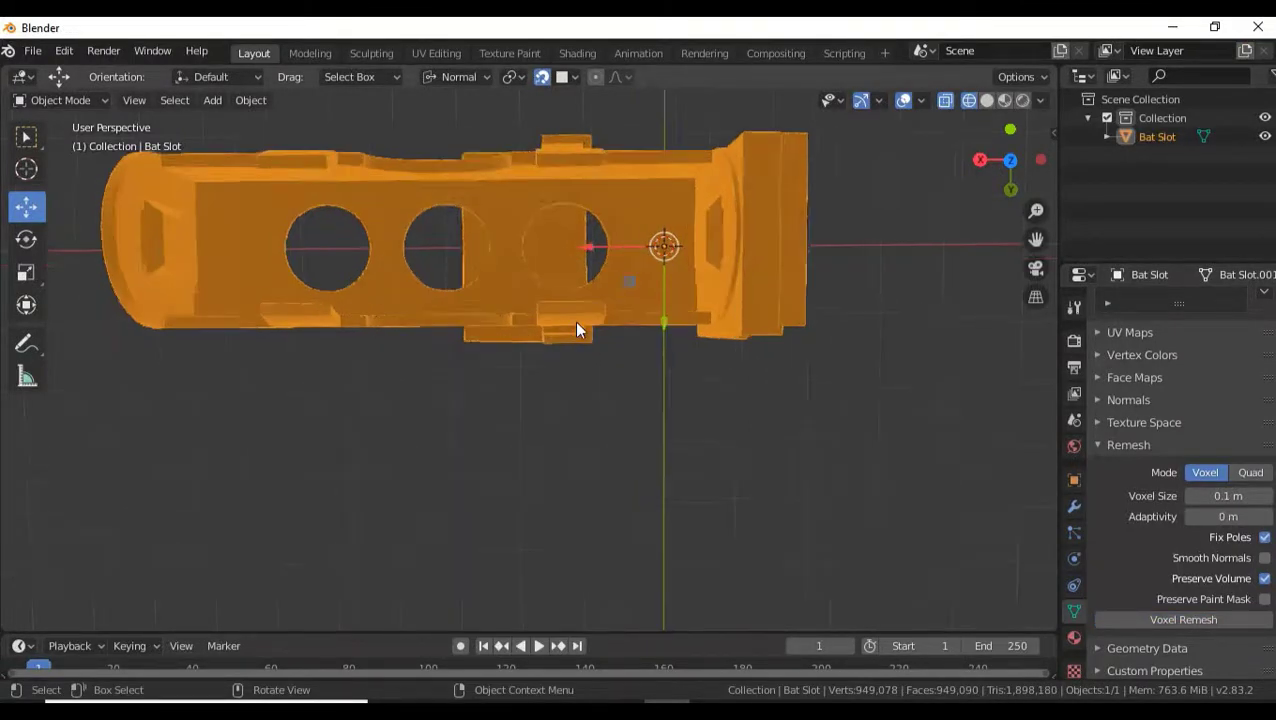
scroll(813, 410, up, 4)
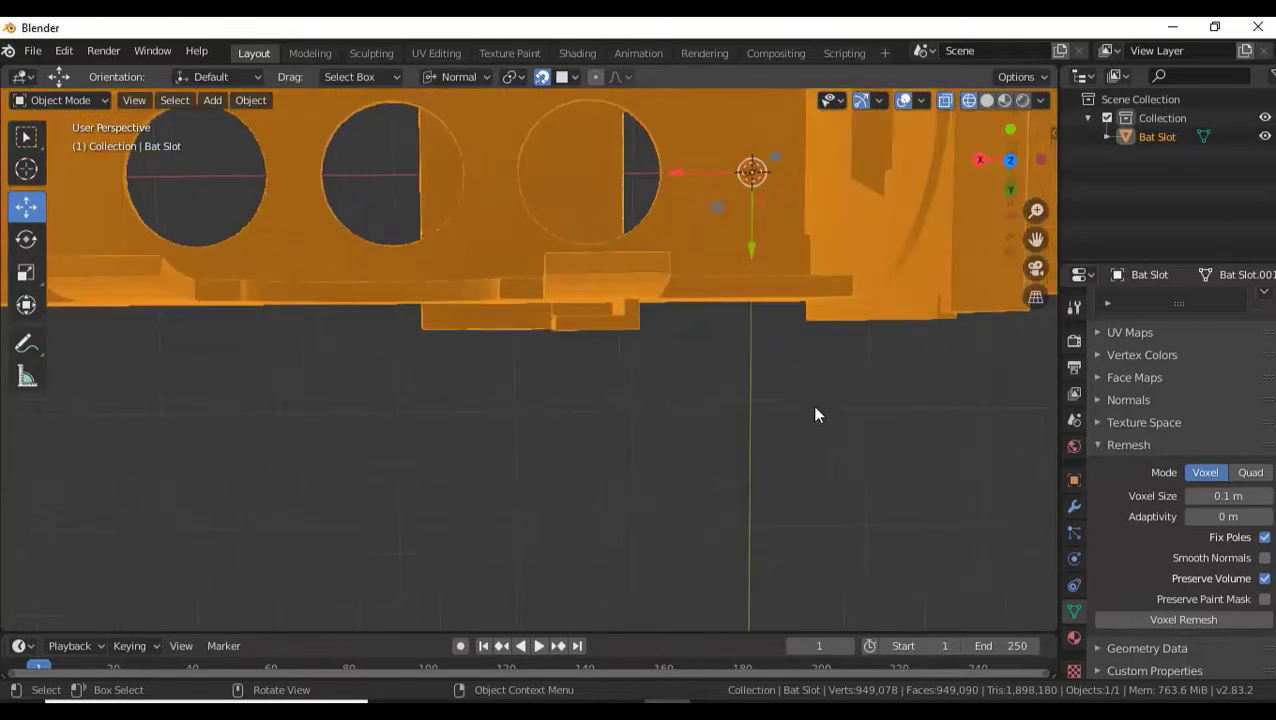
scroll(737, 355, up, 4)
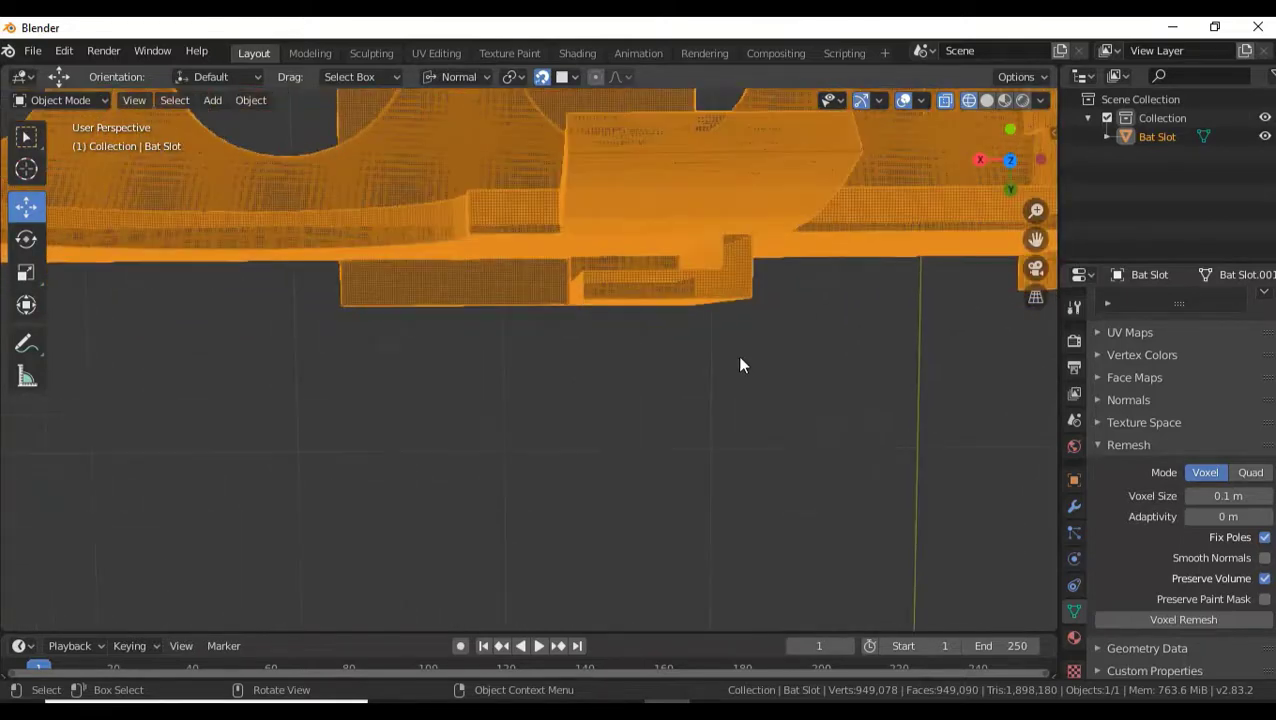
middle_drag(668, 291, 880, 395)
click(1220, 496)
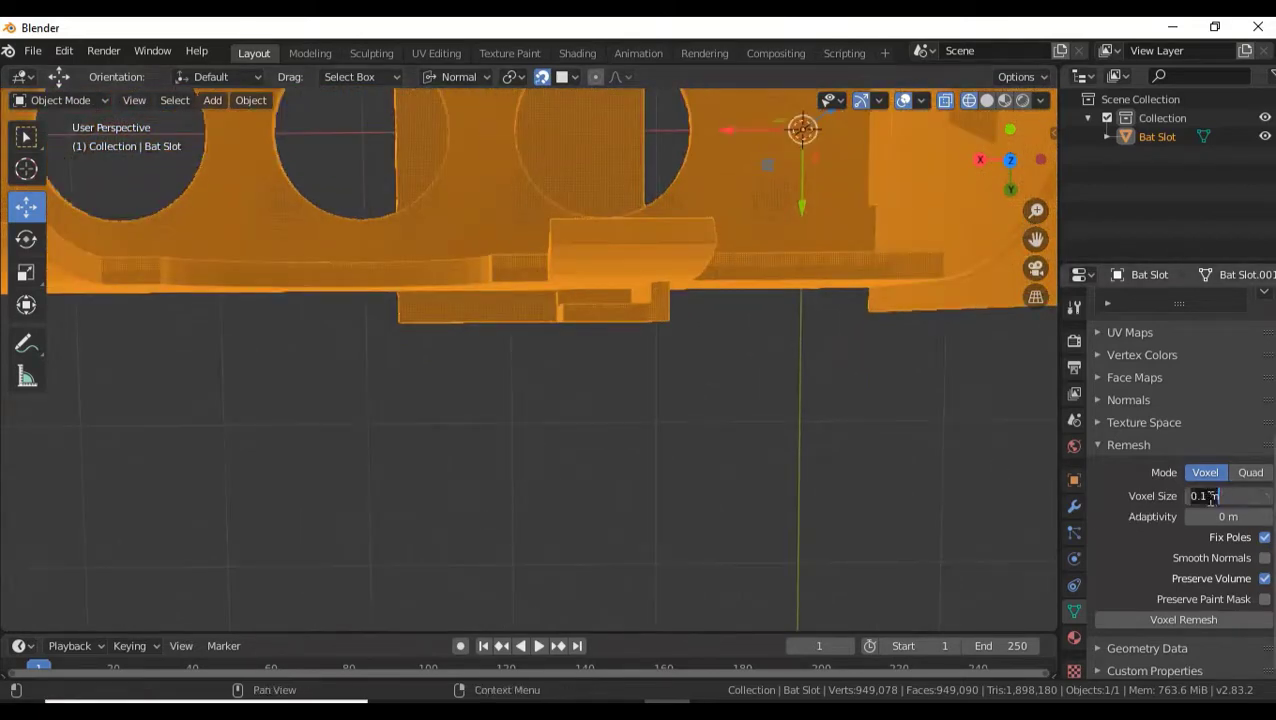
click(1205, 496)
key(BackSpace)
text(3)
click(1183, 620)
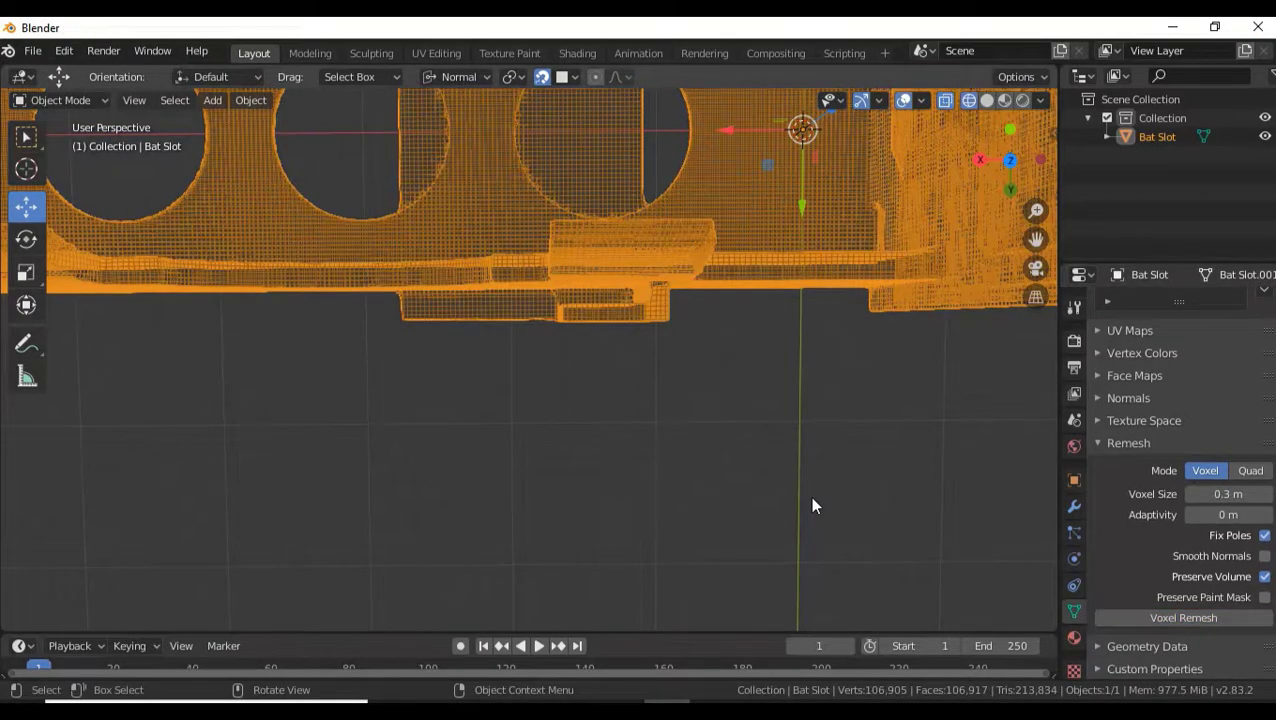
Examine the remeshed Bat Slot's wireframe density around the side tab and across the whole part
middle_drag(692, 382, 438, 270)
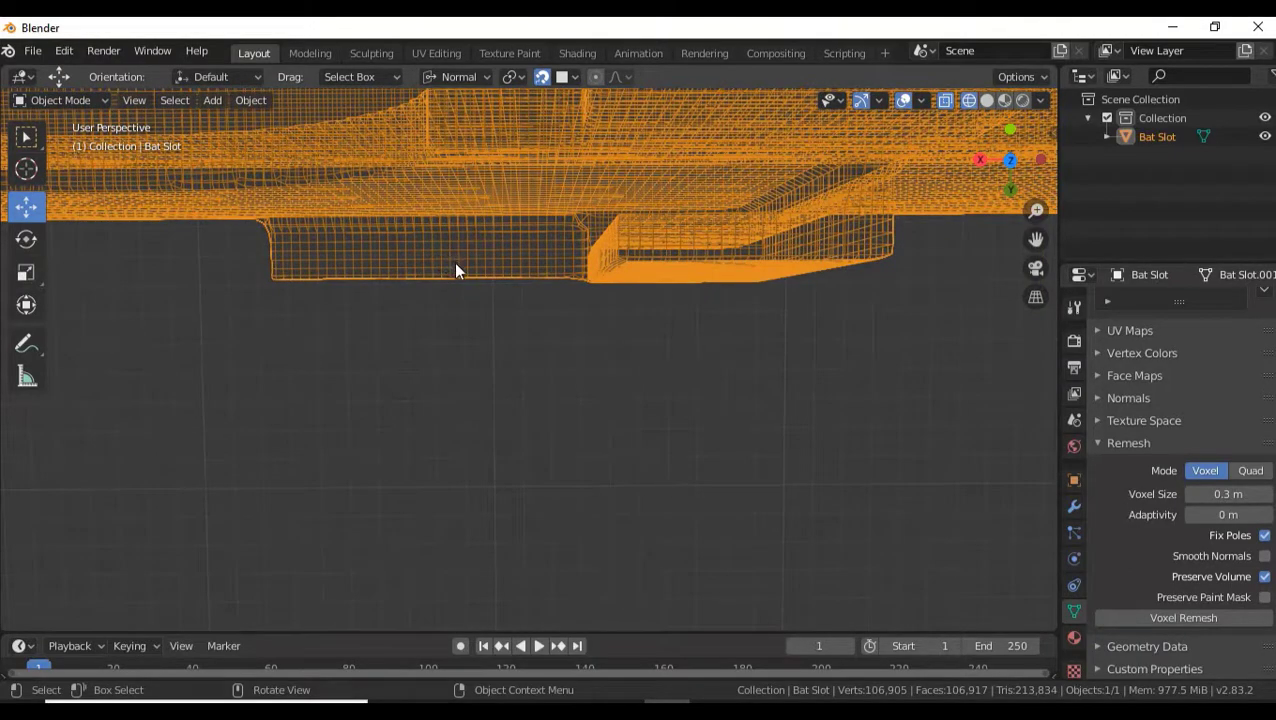
scroll(455, 268, down, 6)
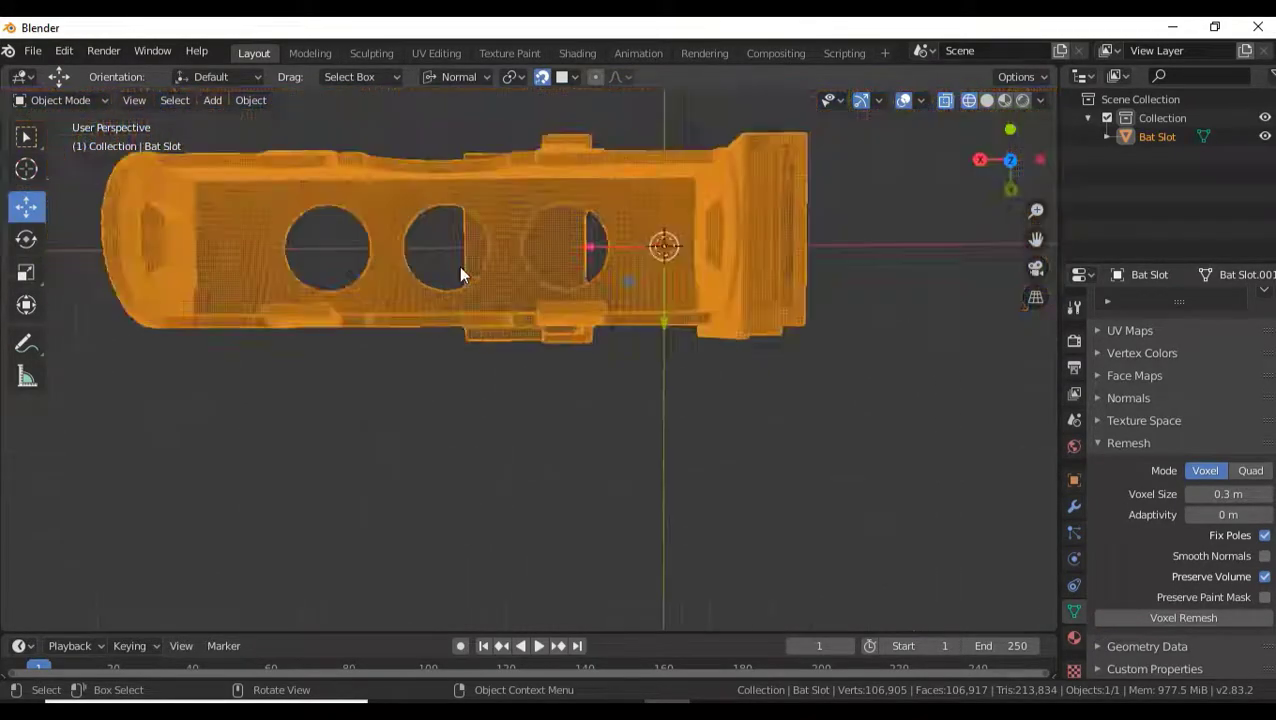
scroll(459, 266, up, 5)
scroll(460, 267, down, 2)
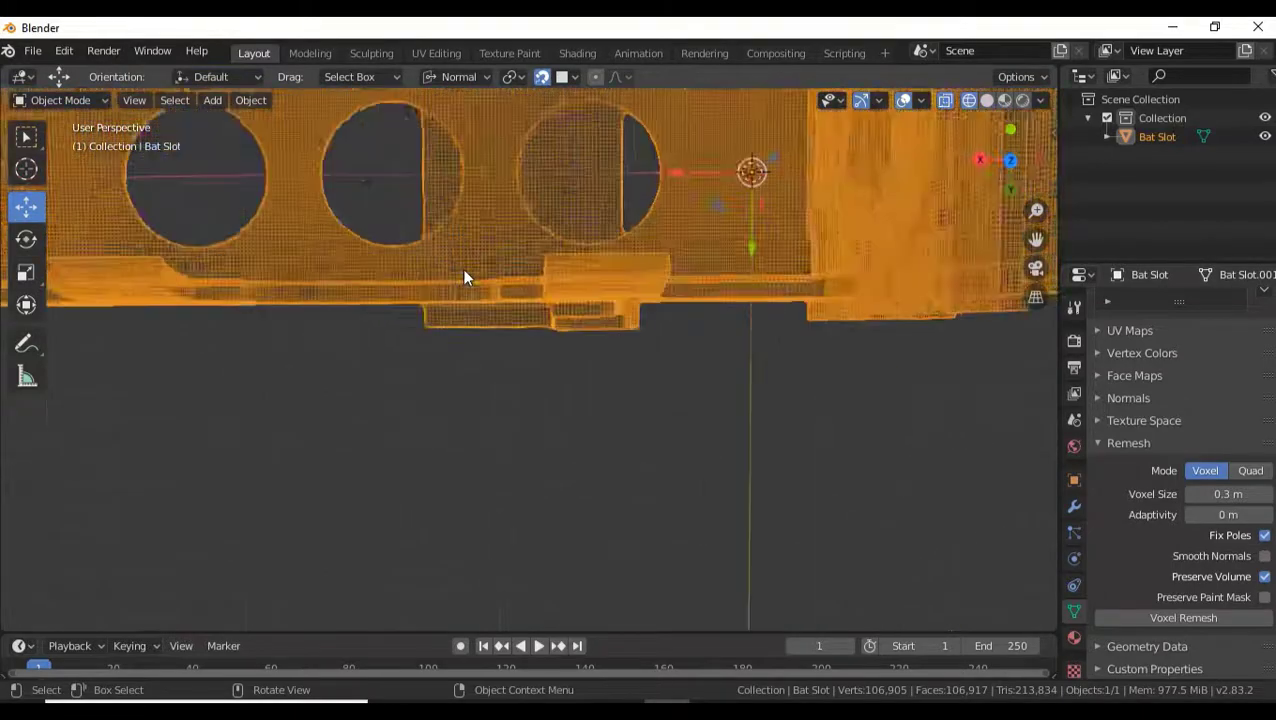
scroll(462, 268, down, 6)
scroll(485, 350, up, 7)
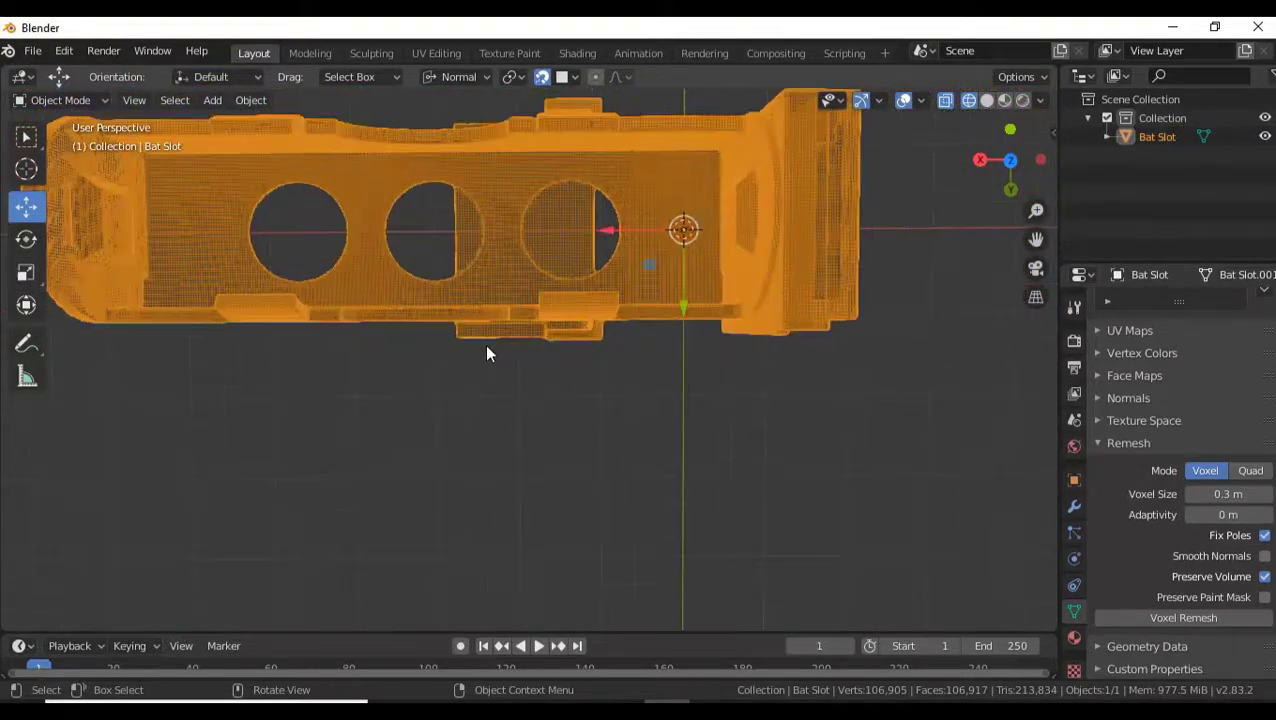
scroll(487, 352, down, 3)
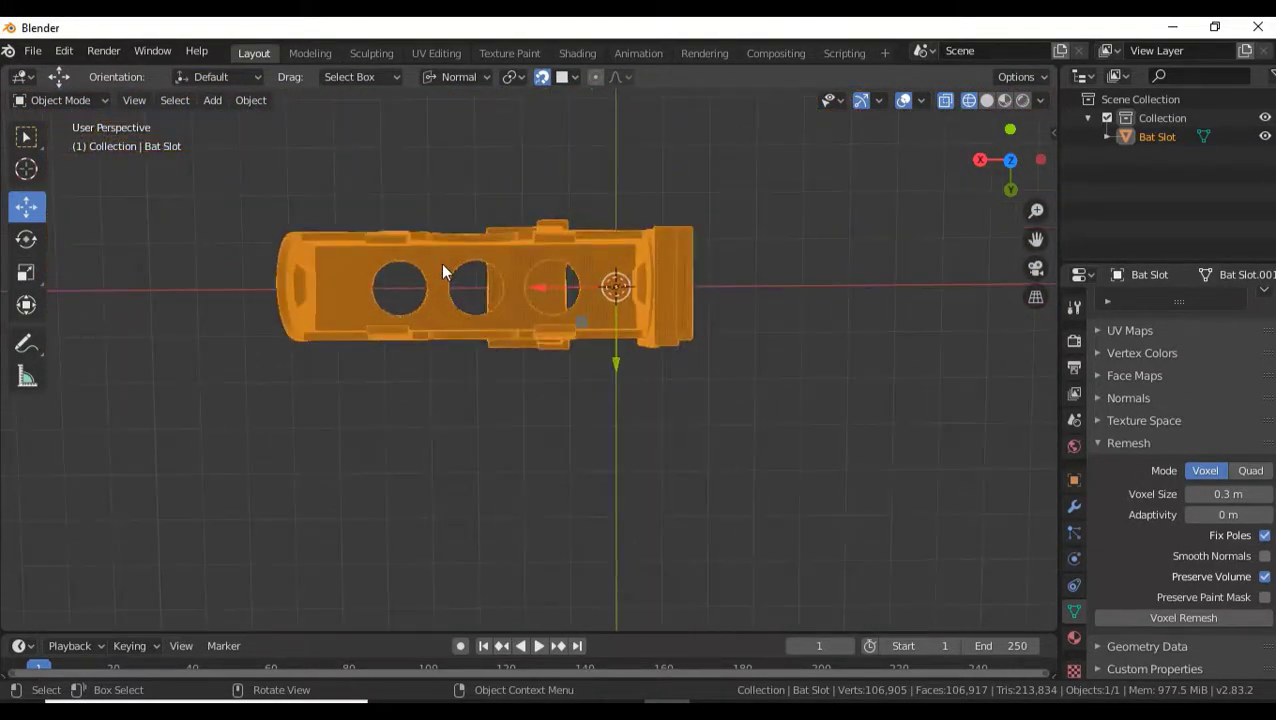
Delete the Bat Slot model and add a Monkey mesh at the origin of the default scene
key(Delete)
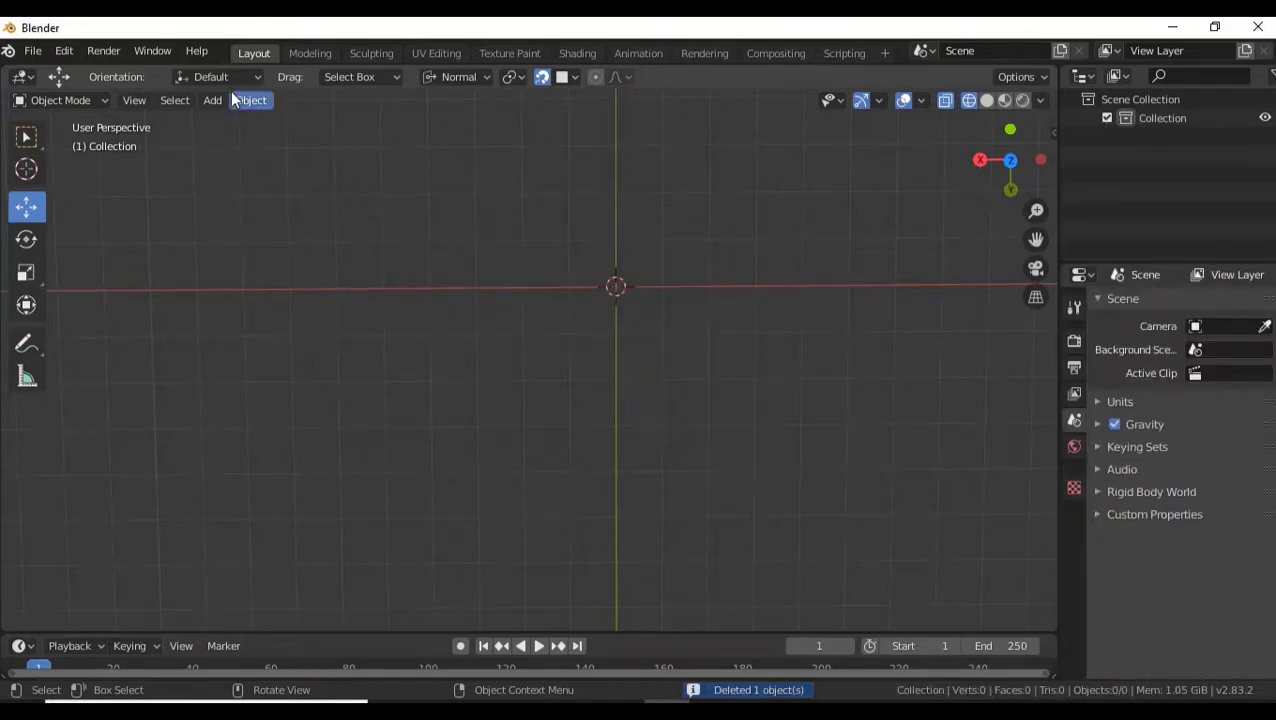
click(213, 100)
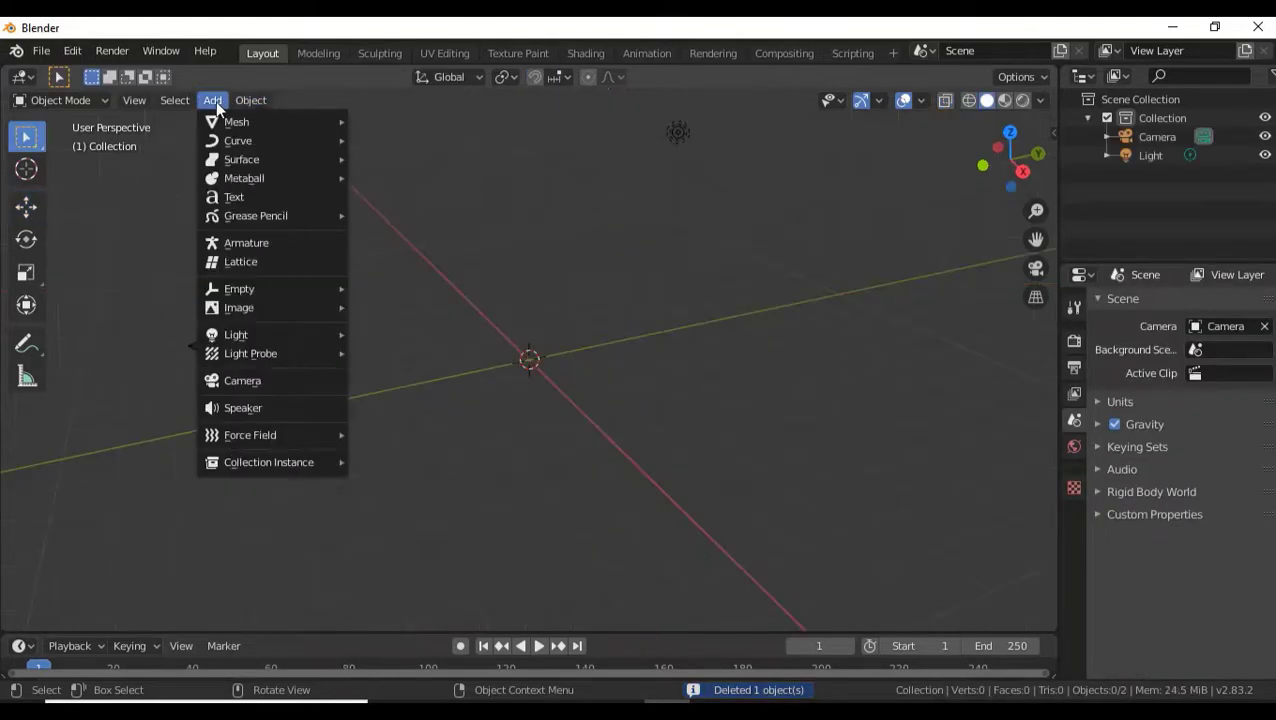
mouse_move(222, 123)
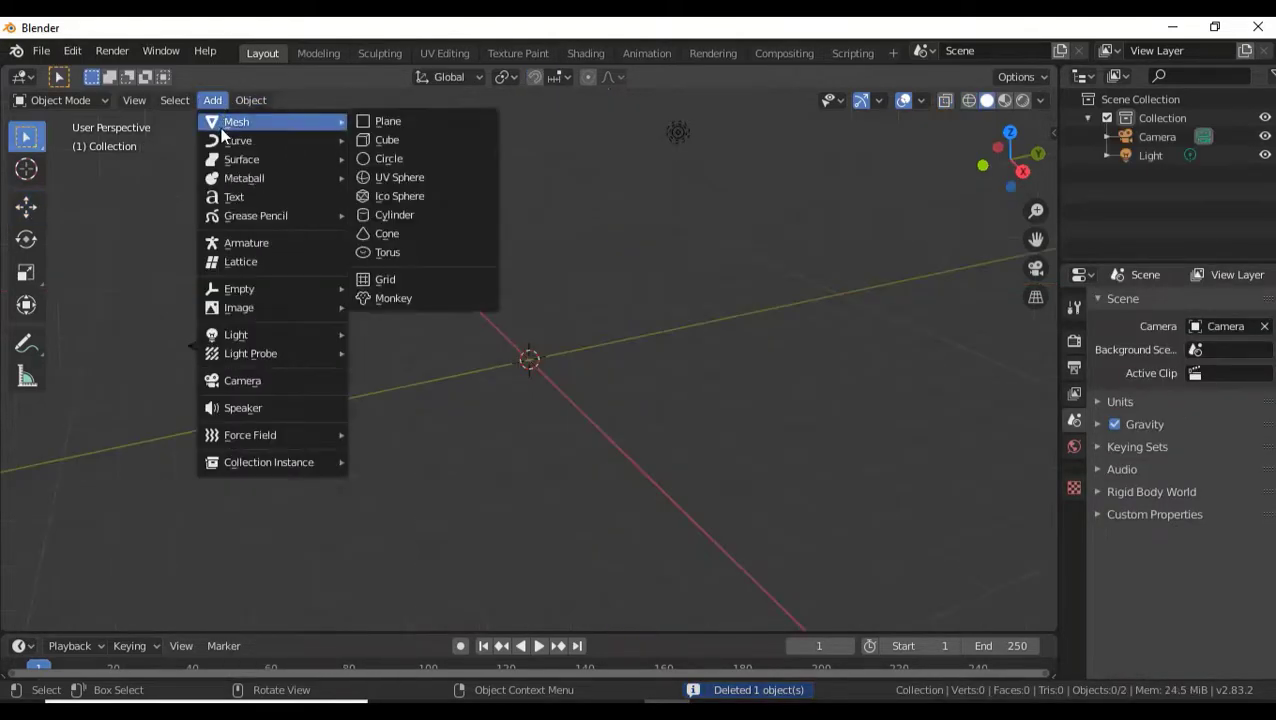
click(397, 296)
scroll(600, 360, up, 6)
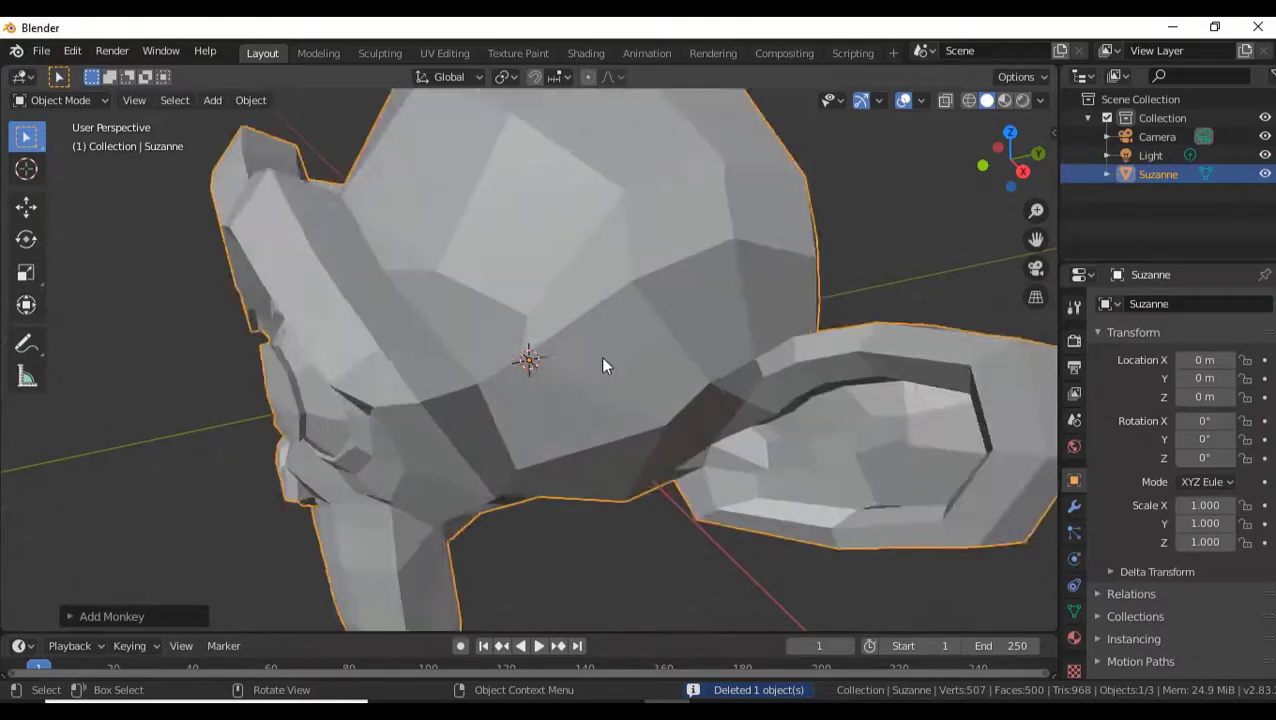
scroll(602, 365, down, 3)
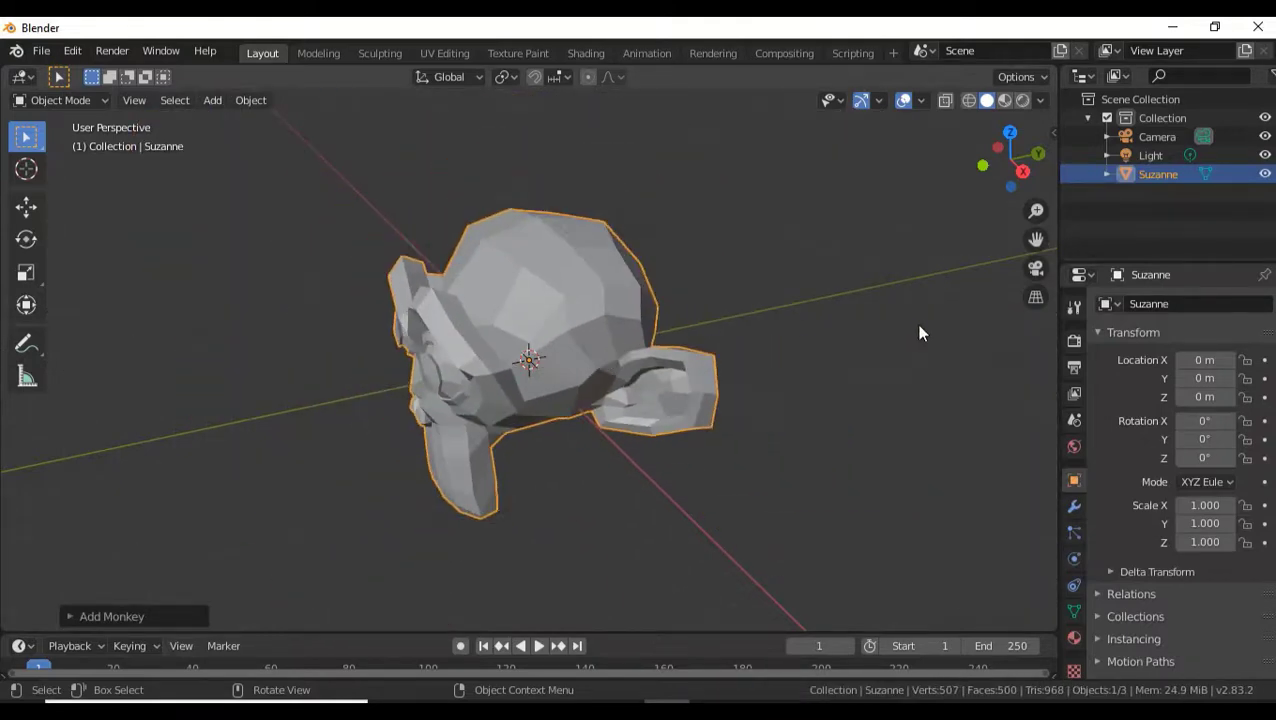
scroll(918, 328, down, 1)
scroll(567, 330, up, 2)
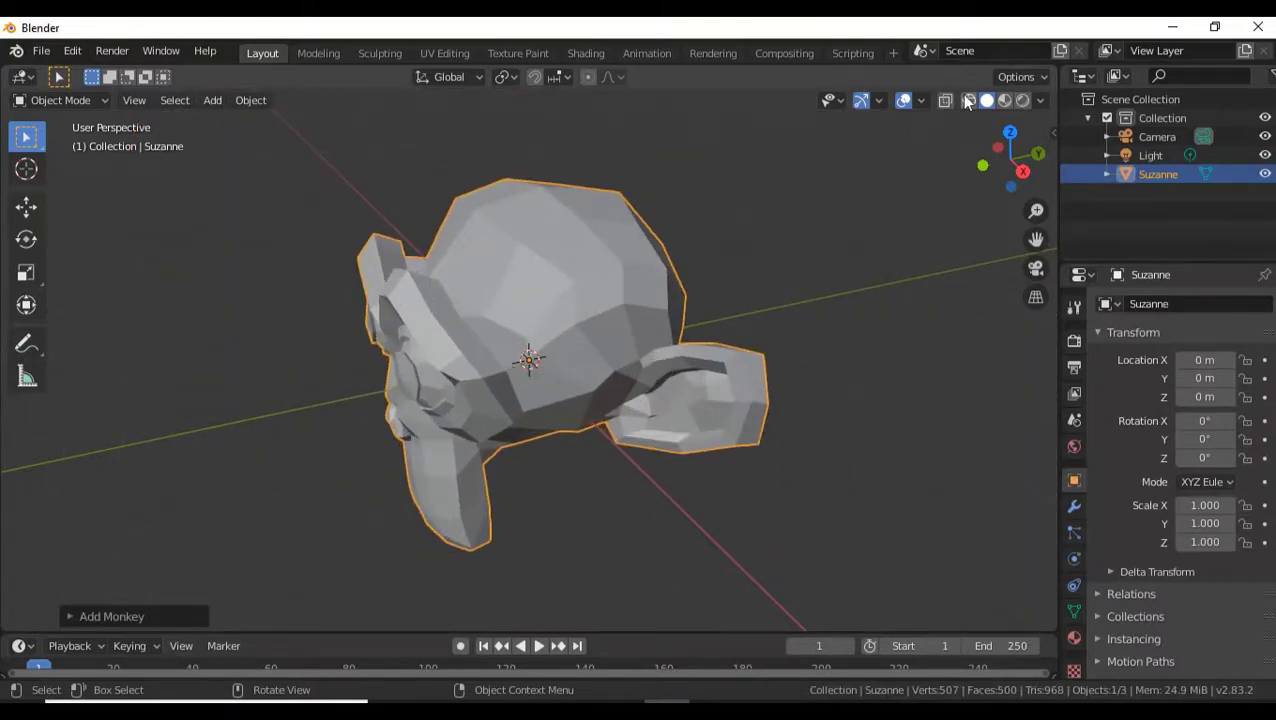
Inspect the monkey's mesh structure in wireframe display and return to solid shading
click(967, 100)
scroll(688, 211, up, 2)
scroll(688, 211, down, 2)
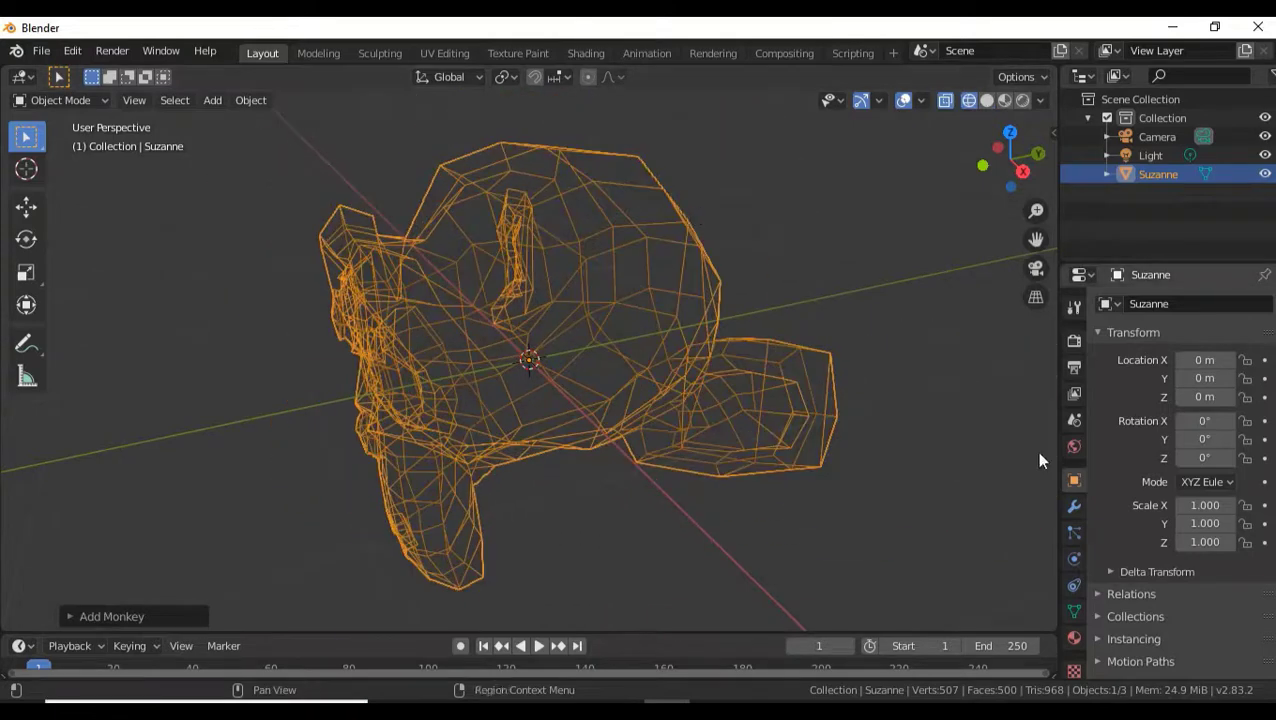
scroll(1130, 597, down, 2)
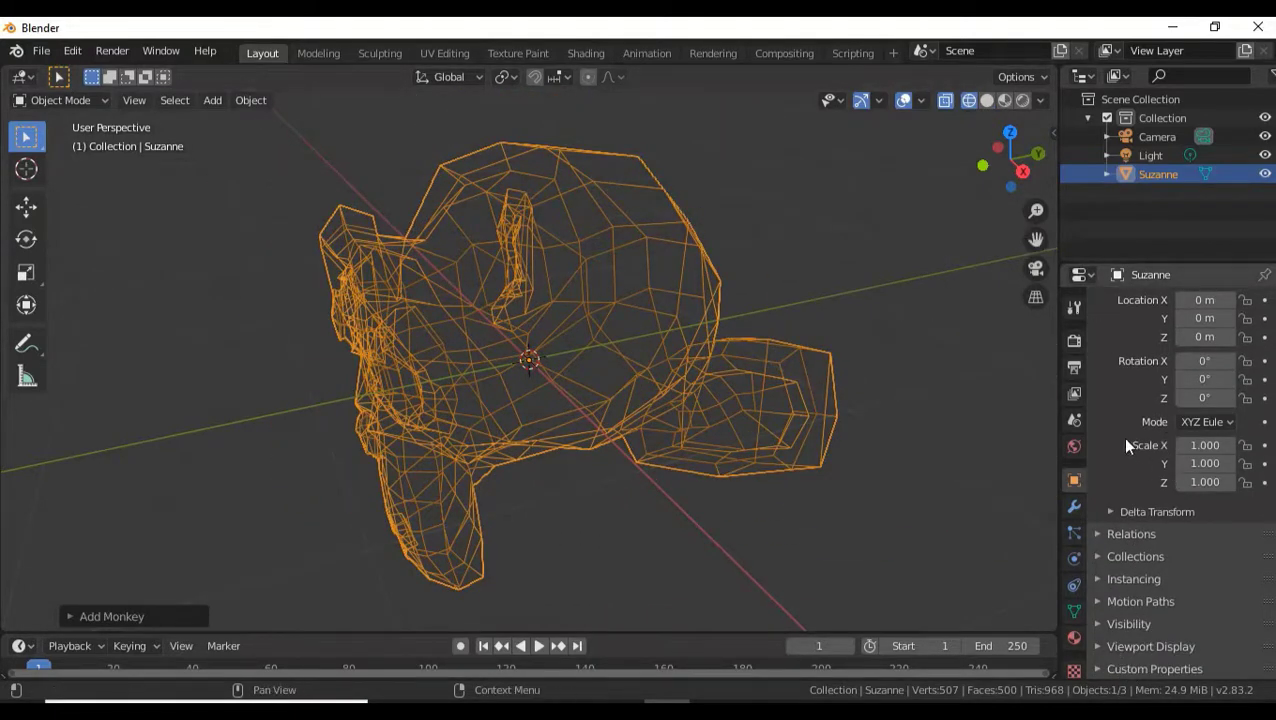
click(989, 101)
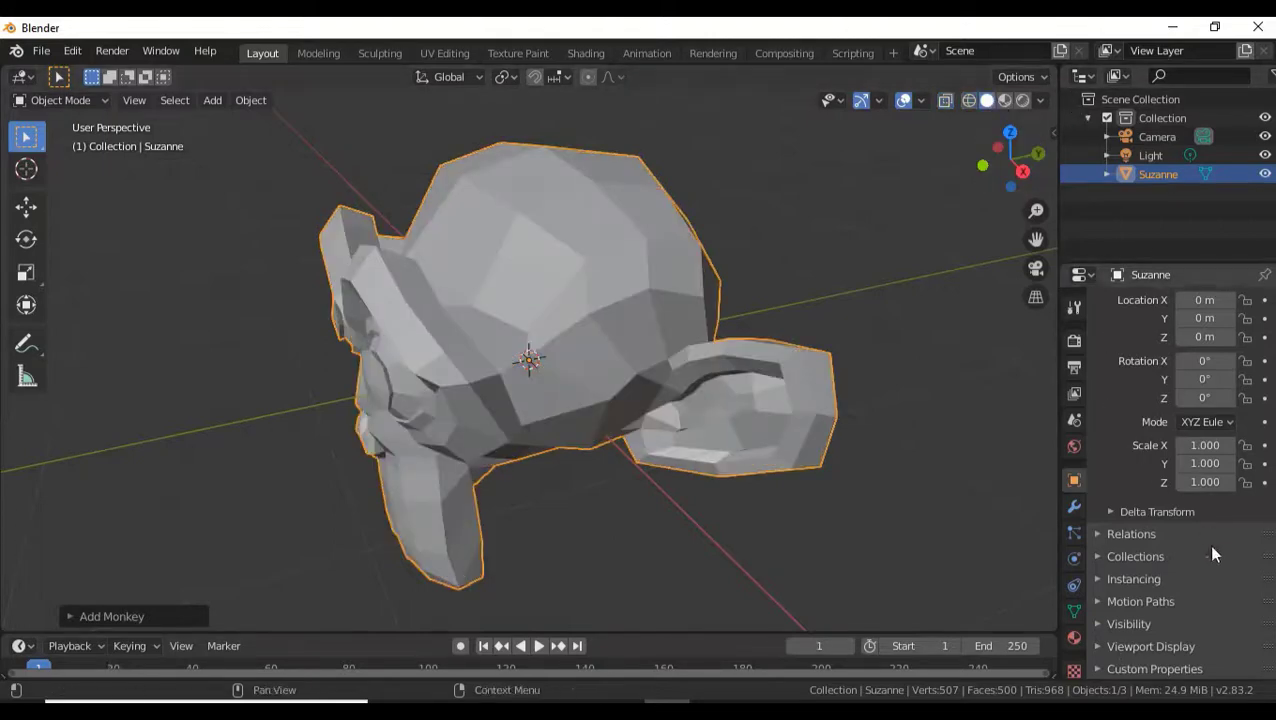
Run a Voxel Remesh on the monkey with a voxel size of 0.1 m and inspect the remeshed head
scroll(1141, 536, up, 2)
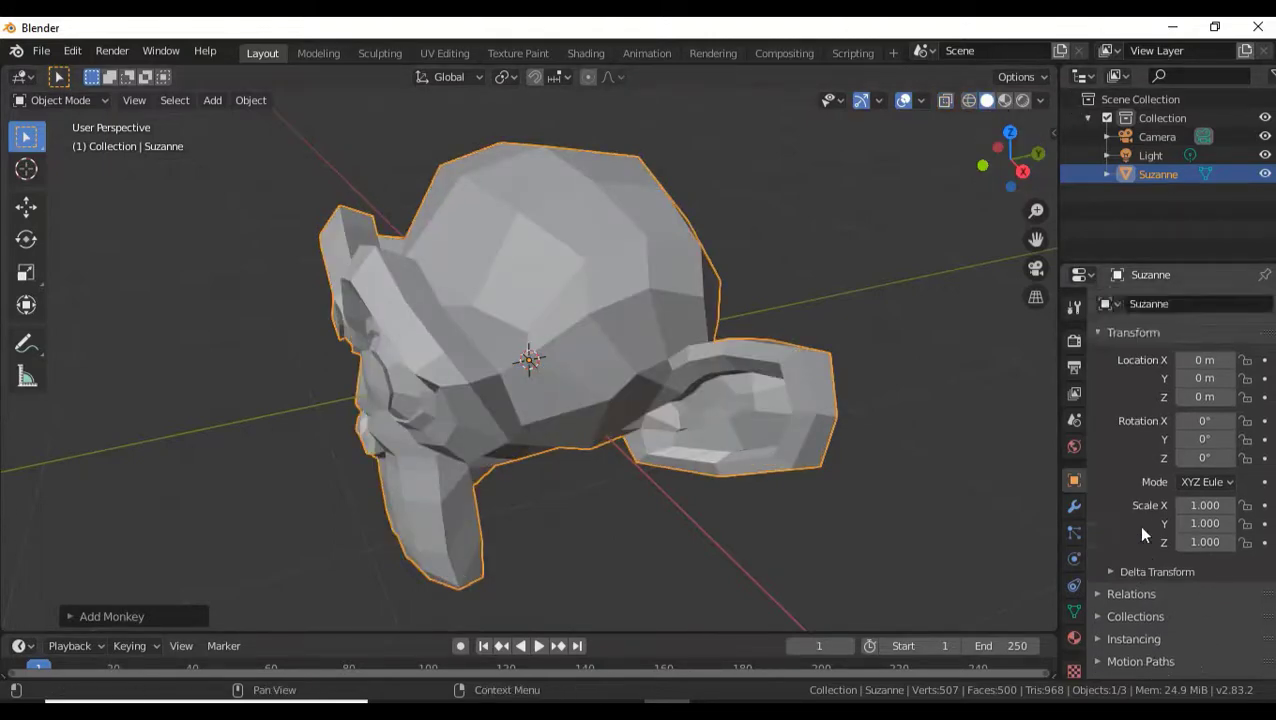
scroll(1155, 510, down, 2)
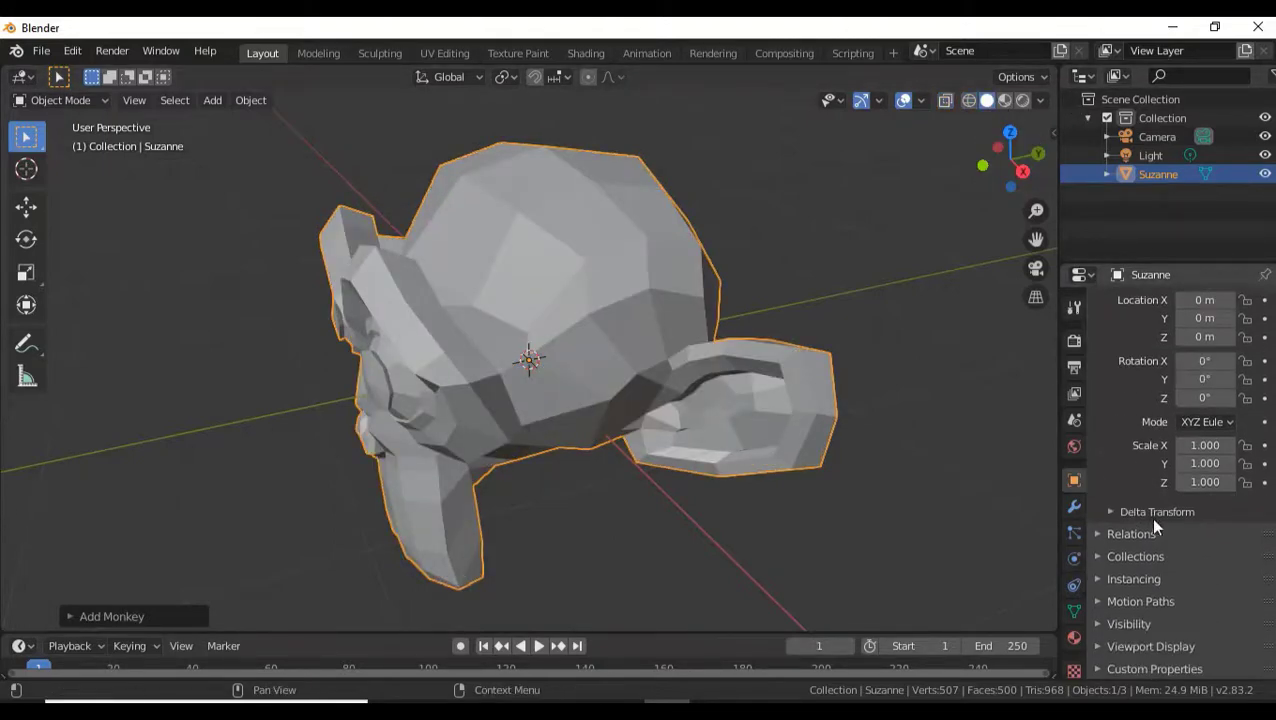
click(1073, 610)
scroll(1185, 565, down, 1)
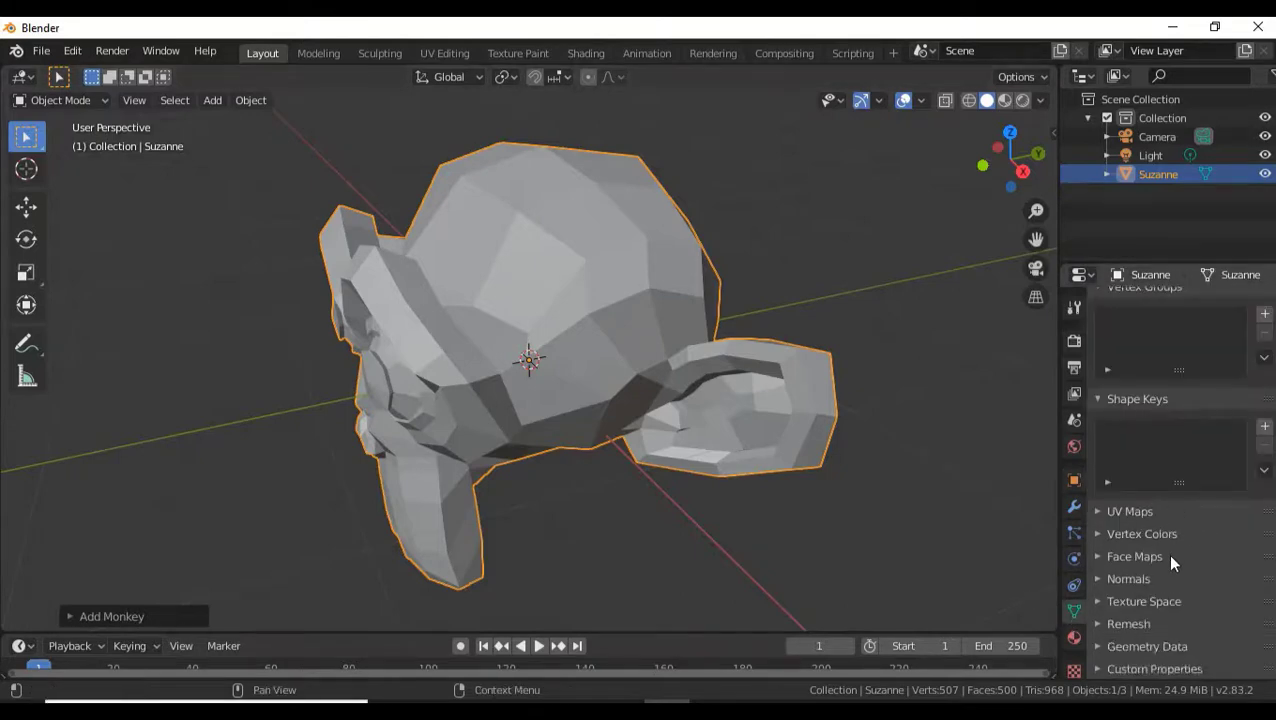
click(1134, 626)
scroll(1150, 628, down, 4)
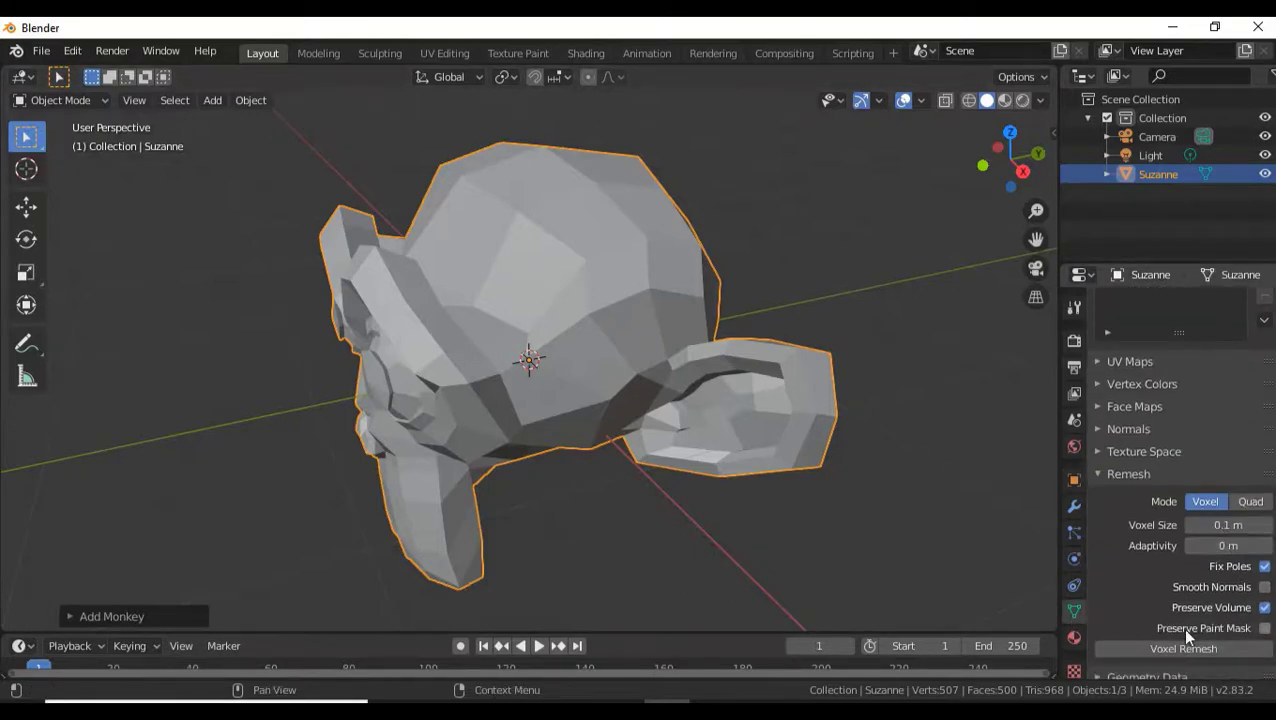
click(1174, 645)
scroll(728, 401, up, 1)
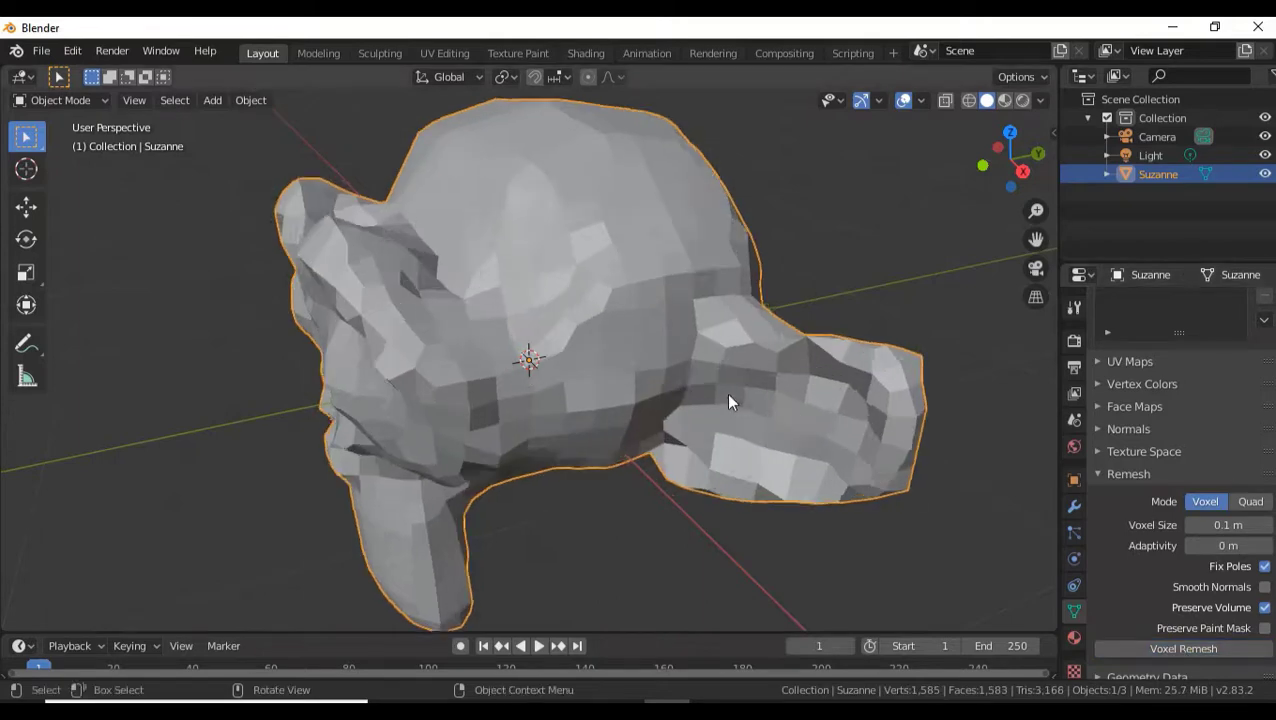
scroll(728, 400, up, 3)
scroll(726, 390, down, 5)
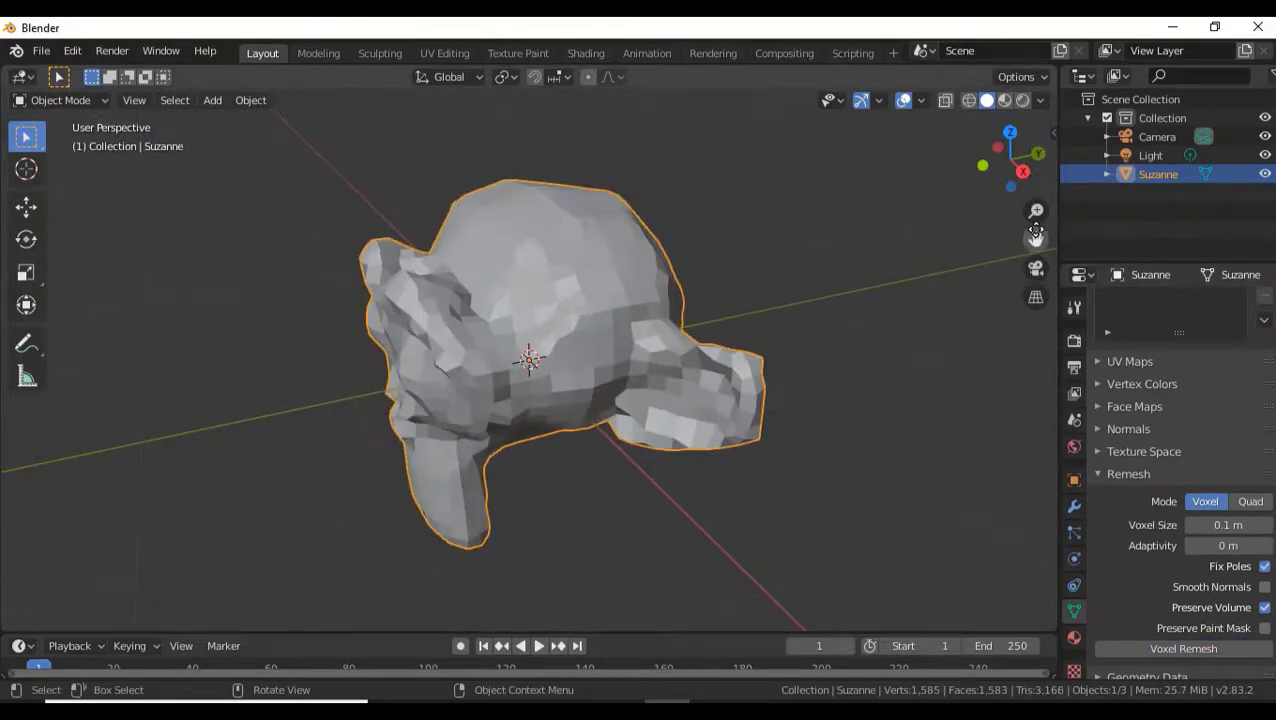
mouse_move(1010, 187)
mouse_down()
mouse_move(975, 200)
mouse_move(990, 195)
mouse_up()
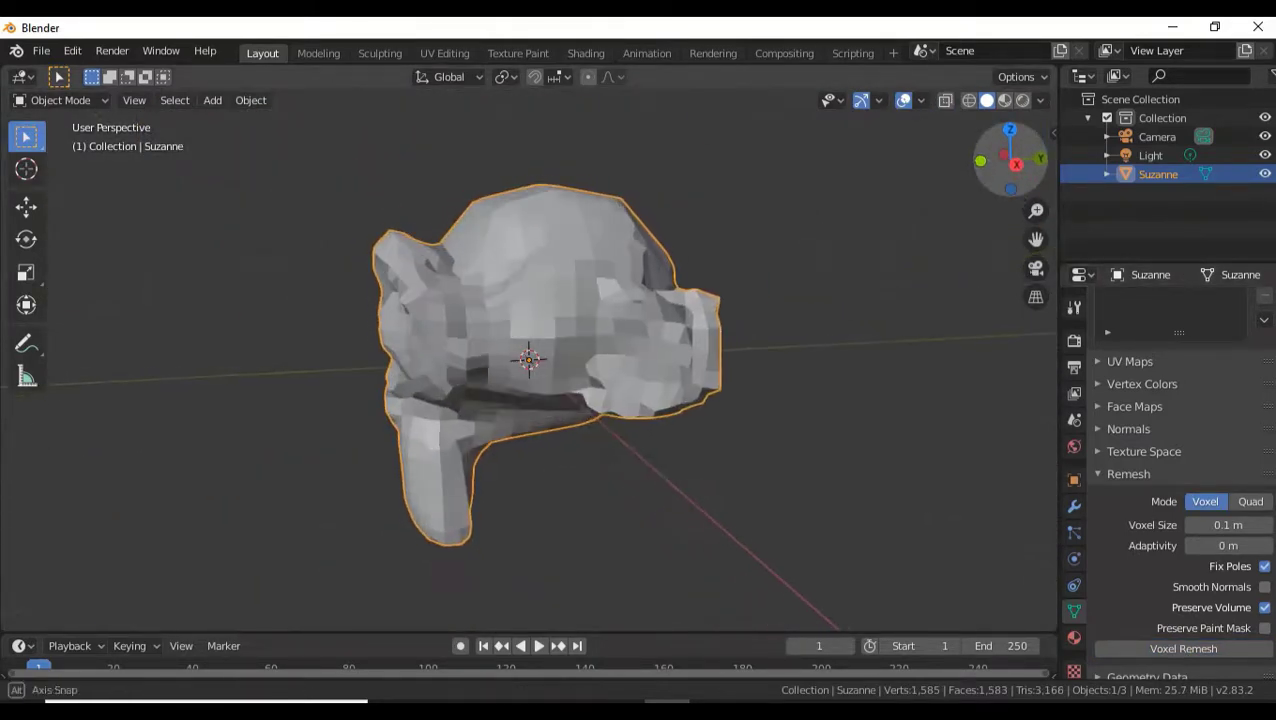
Set the remesh voxel size to 0.051 m, run the Voxel Remesh on the monkey again and inspect its finer faces
click(1220, 525)
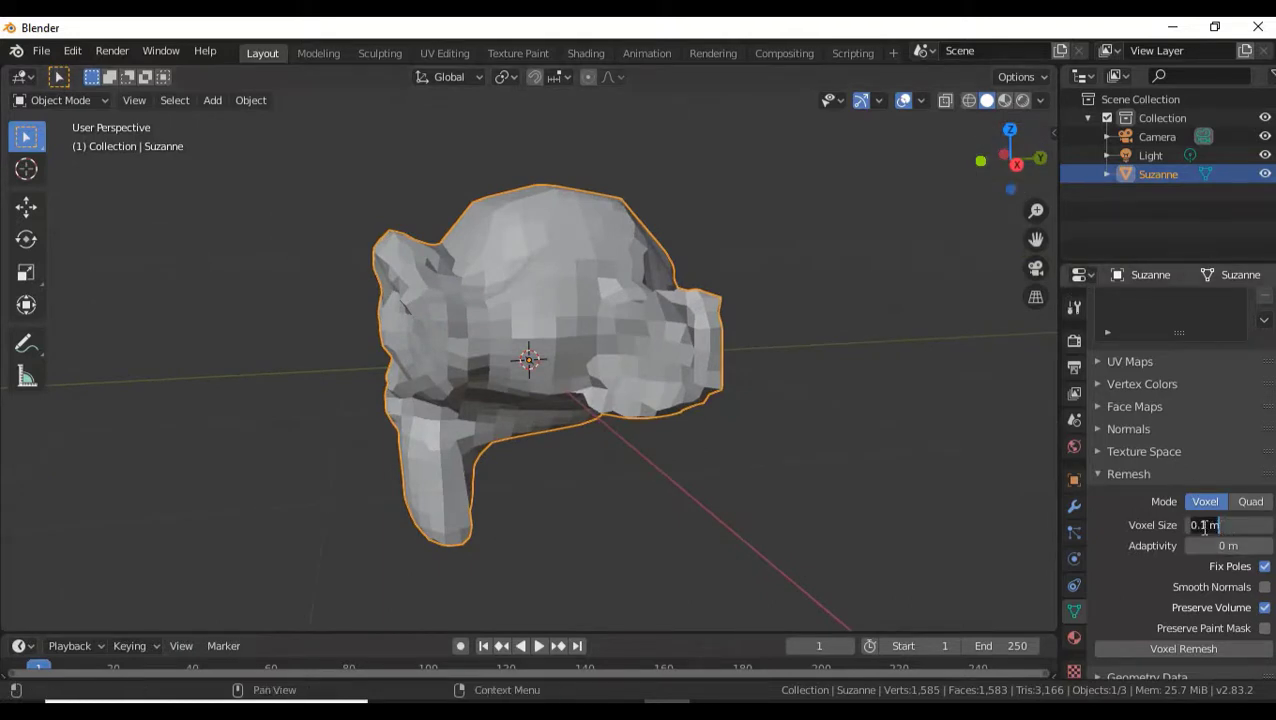
click(1199, 527)
text(0)
key(BackSpace)
text(05)
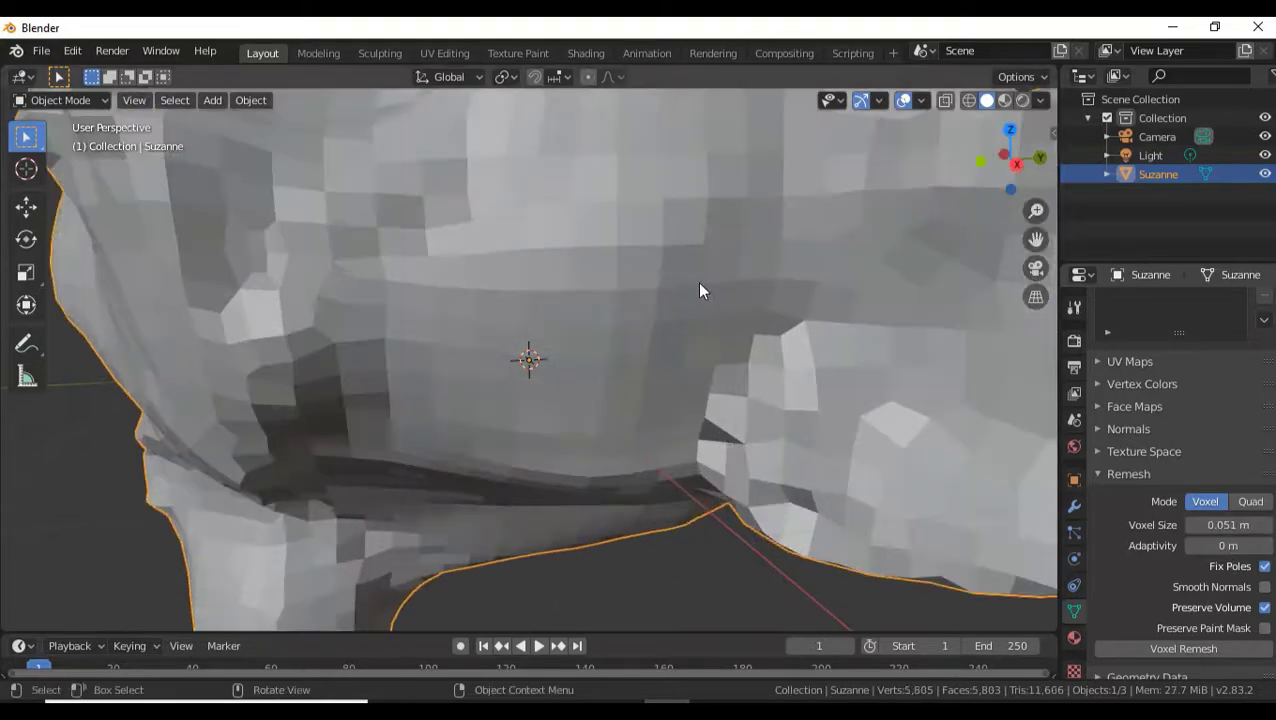
scroll(698, 280, down, 4)
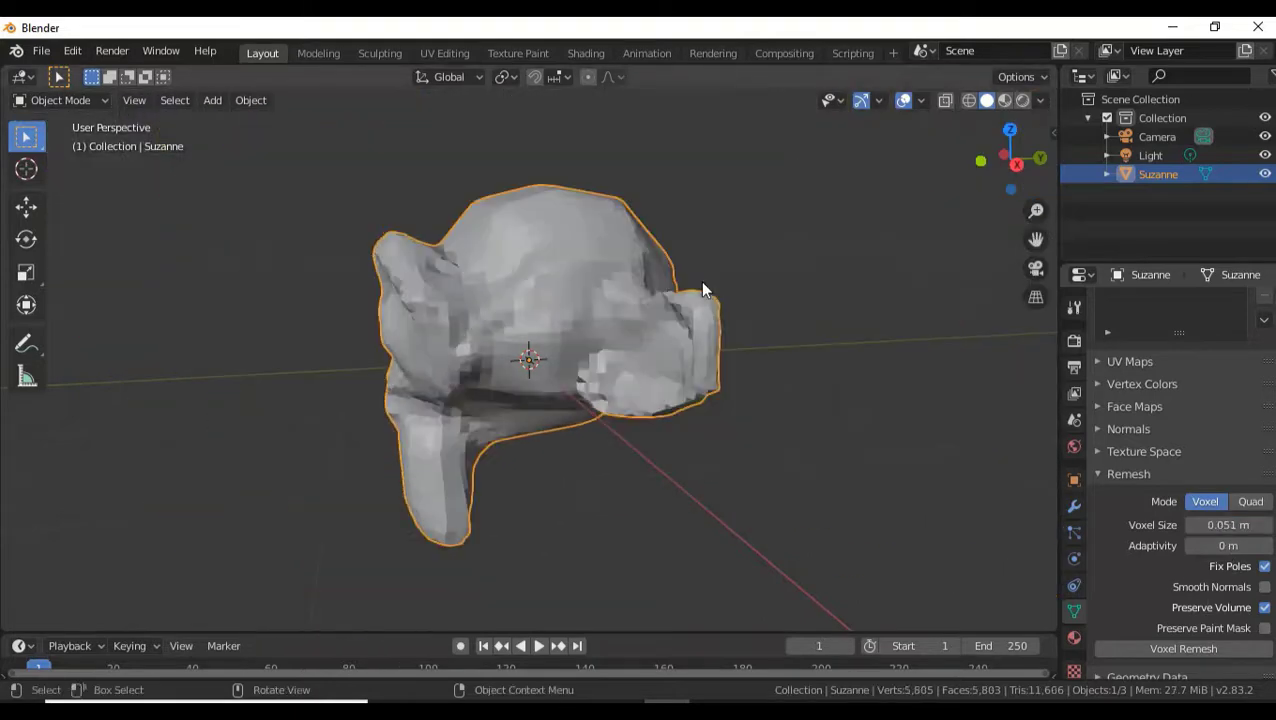
scroll(660, 232, up, 8)
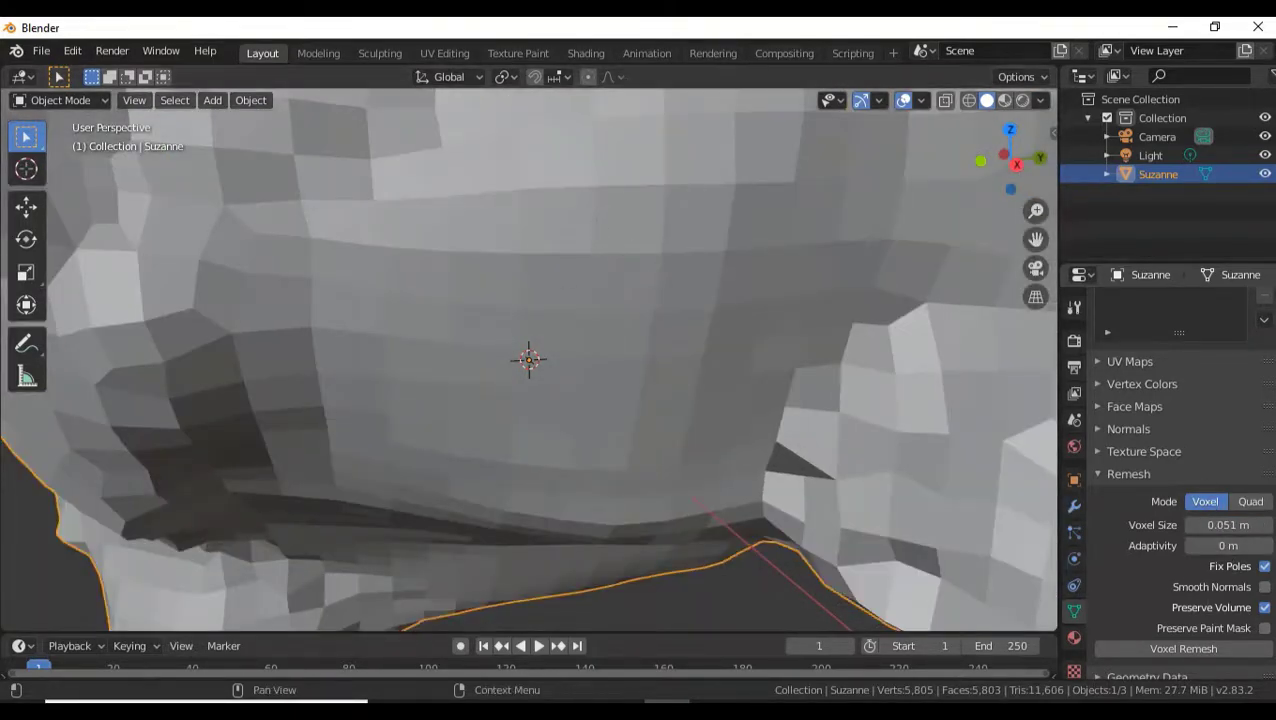
scroll(1215, 520, down, 1)
scroll(767, 313, down, 3)
scroll(767, 313, down, 5)
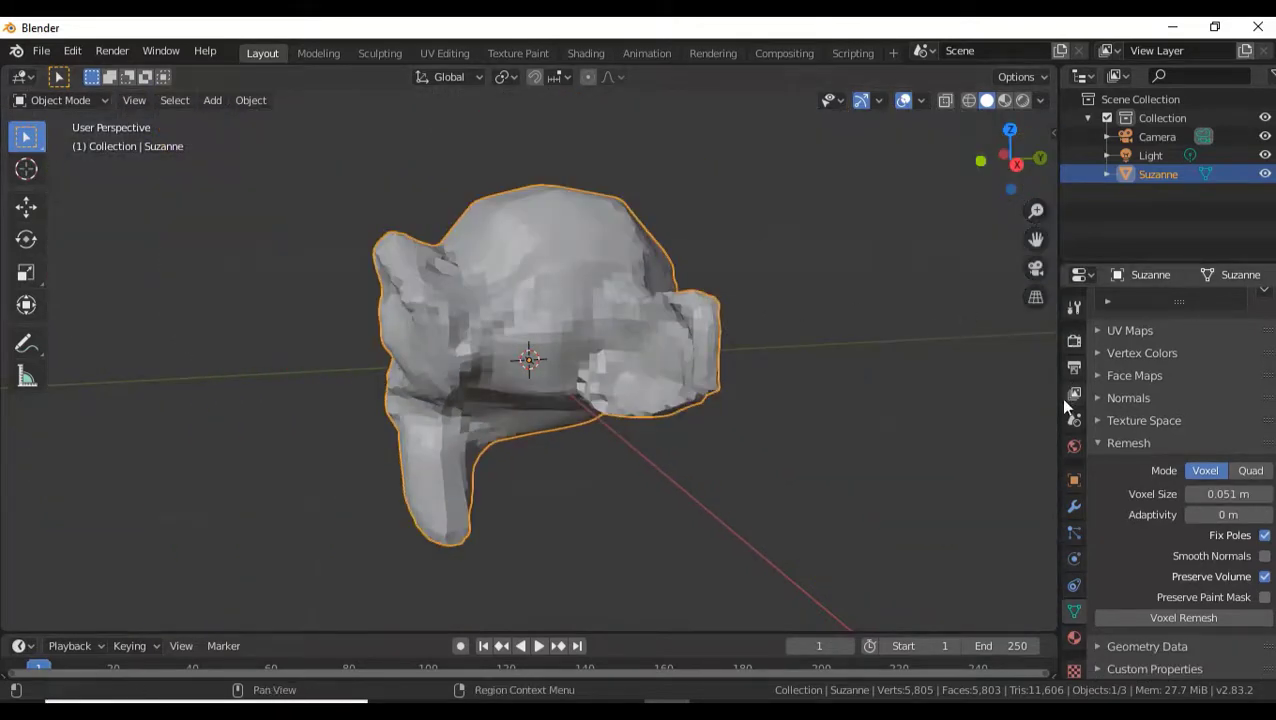
Add a Subdivision Surface modifier to the remeshed monkey and set its viewport subdivisions to 3
click(1074, 508)
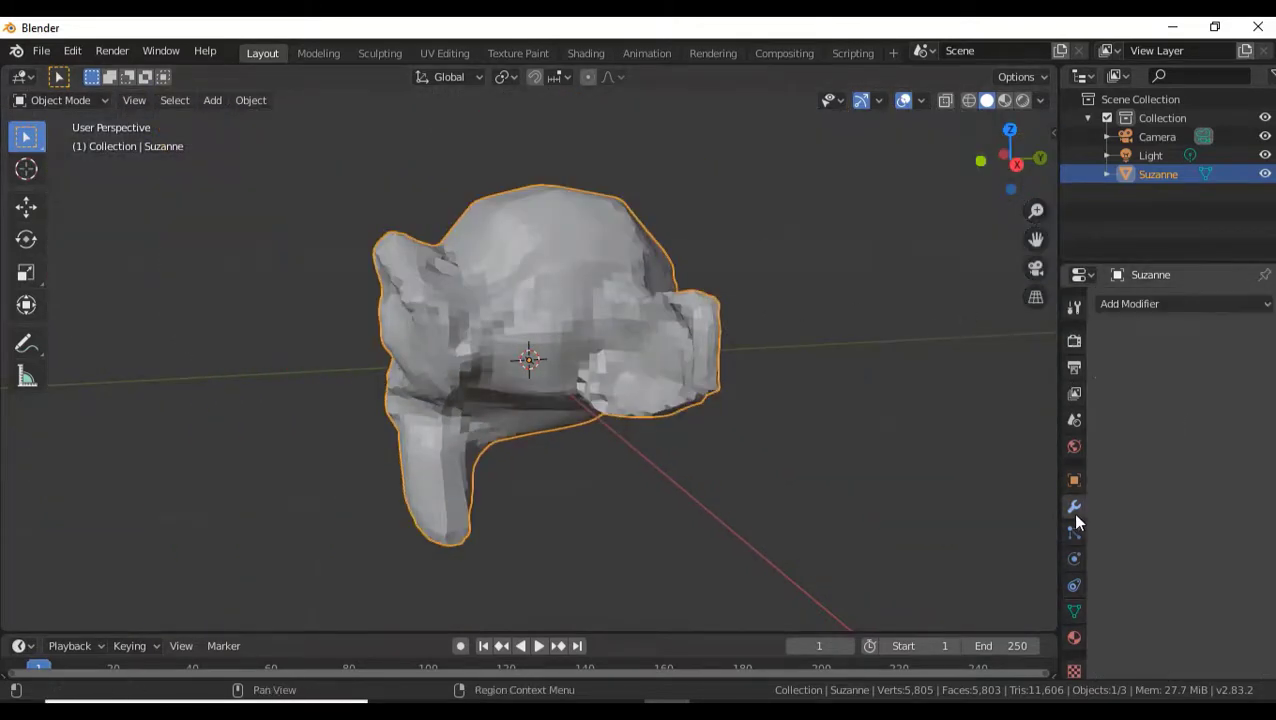
click(1160, 304)
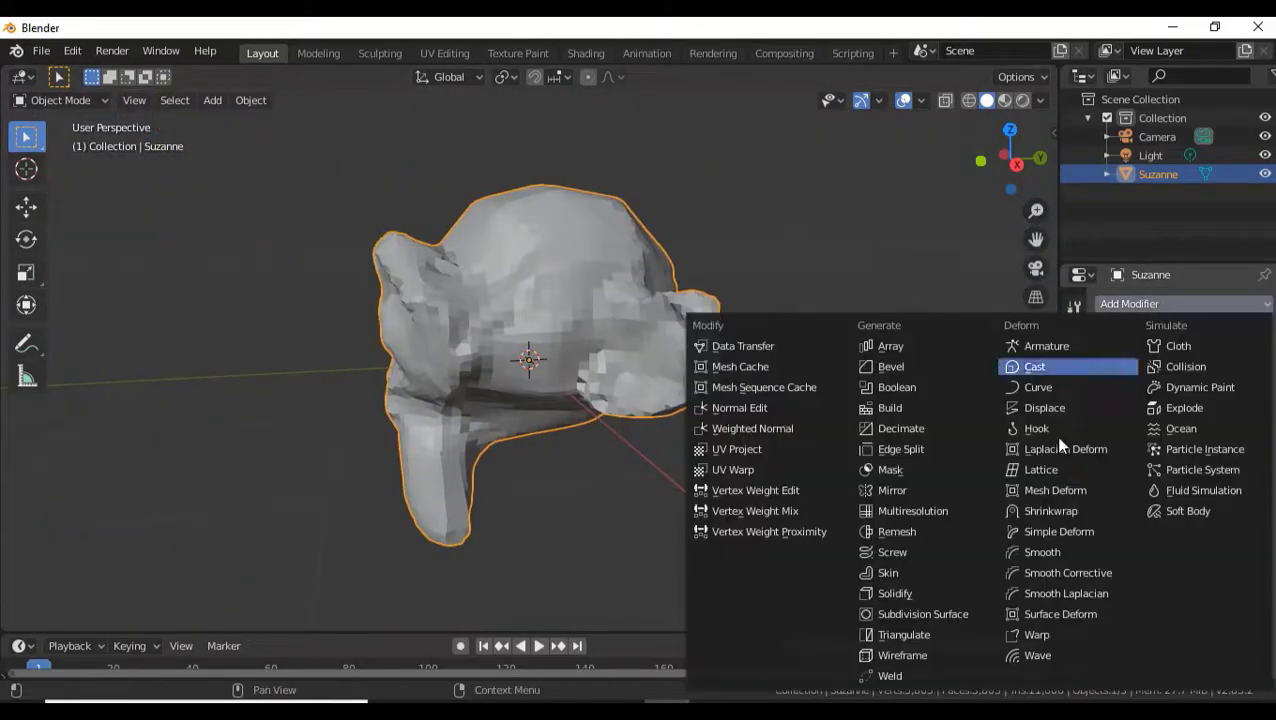
click(965, 610)
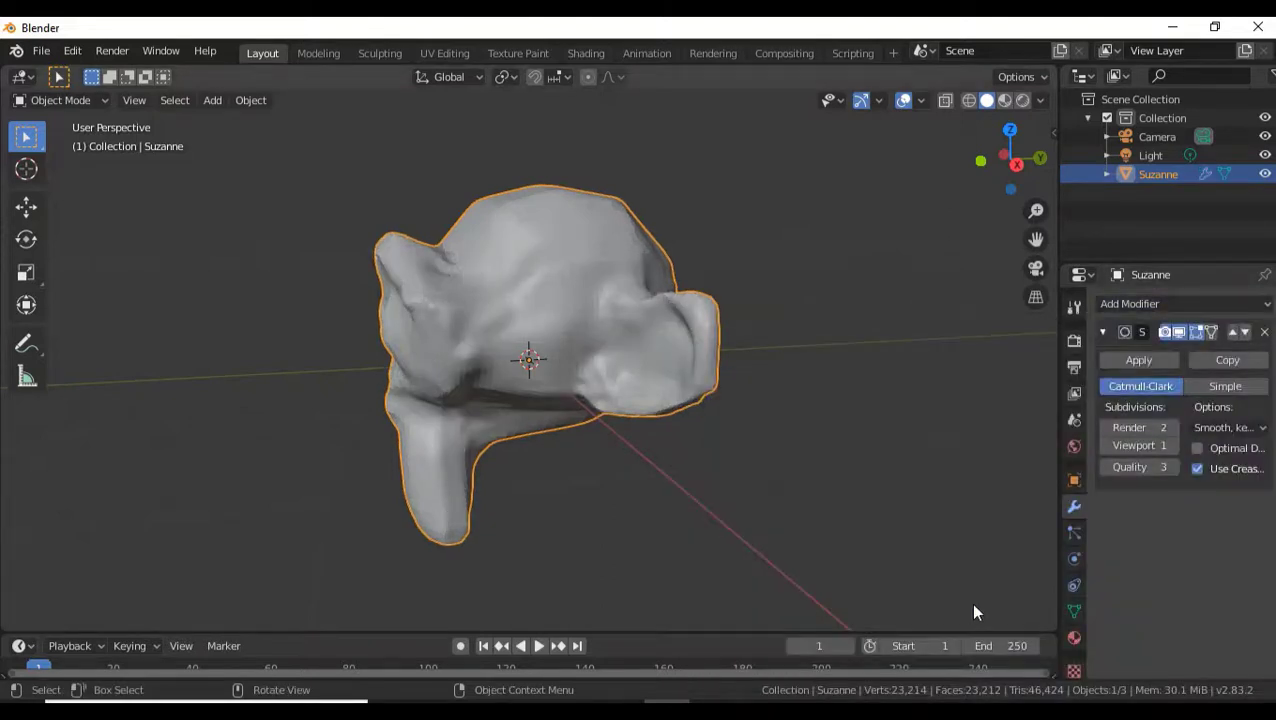
click(1174, 447)
click(1175, 447)
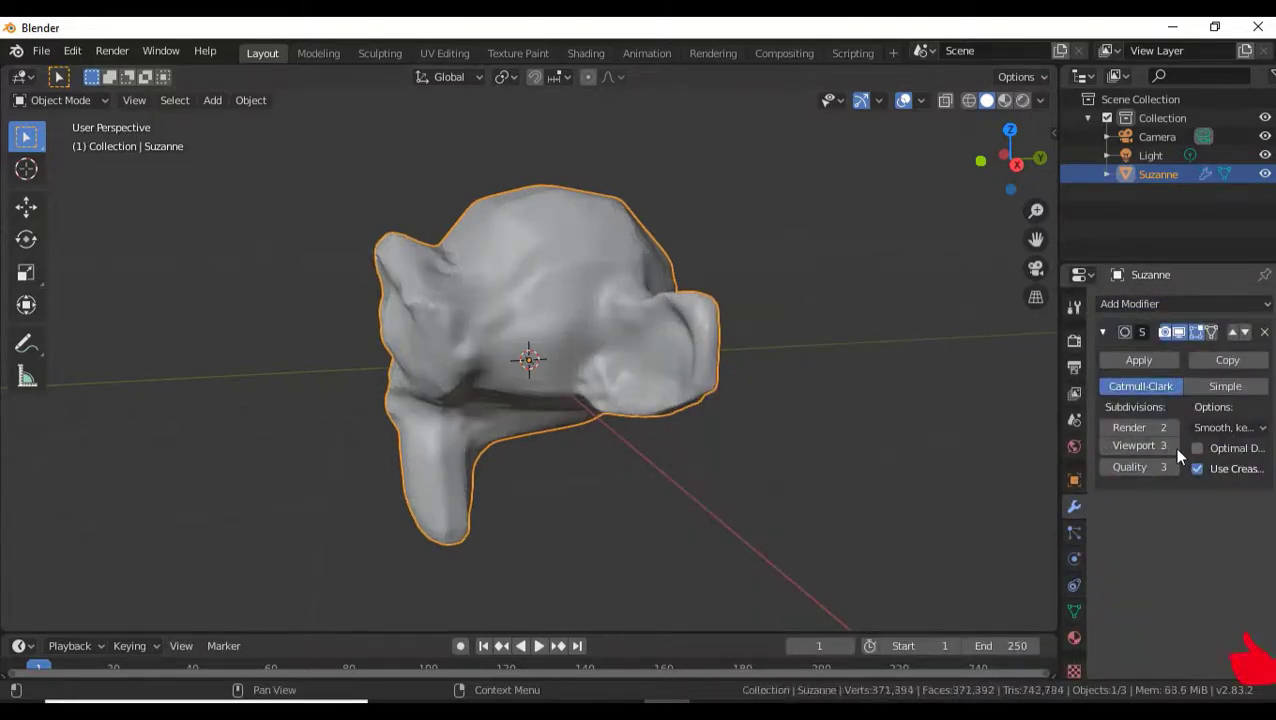